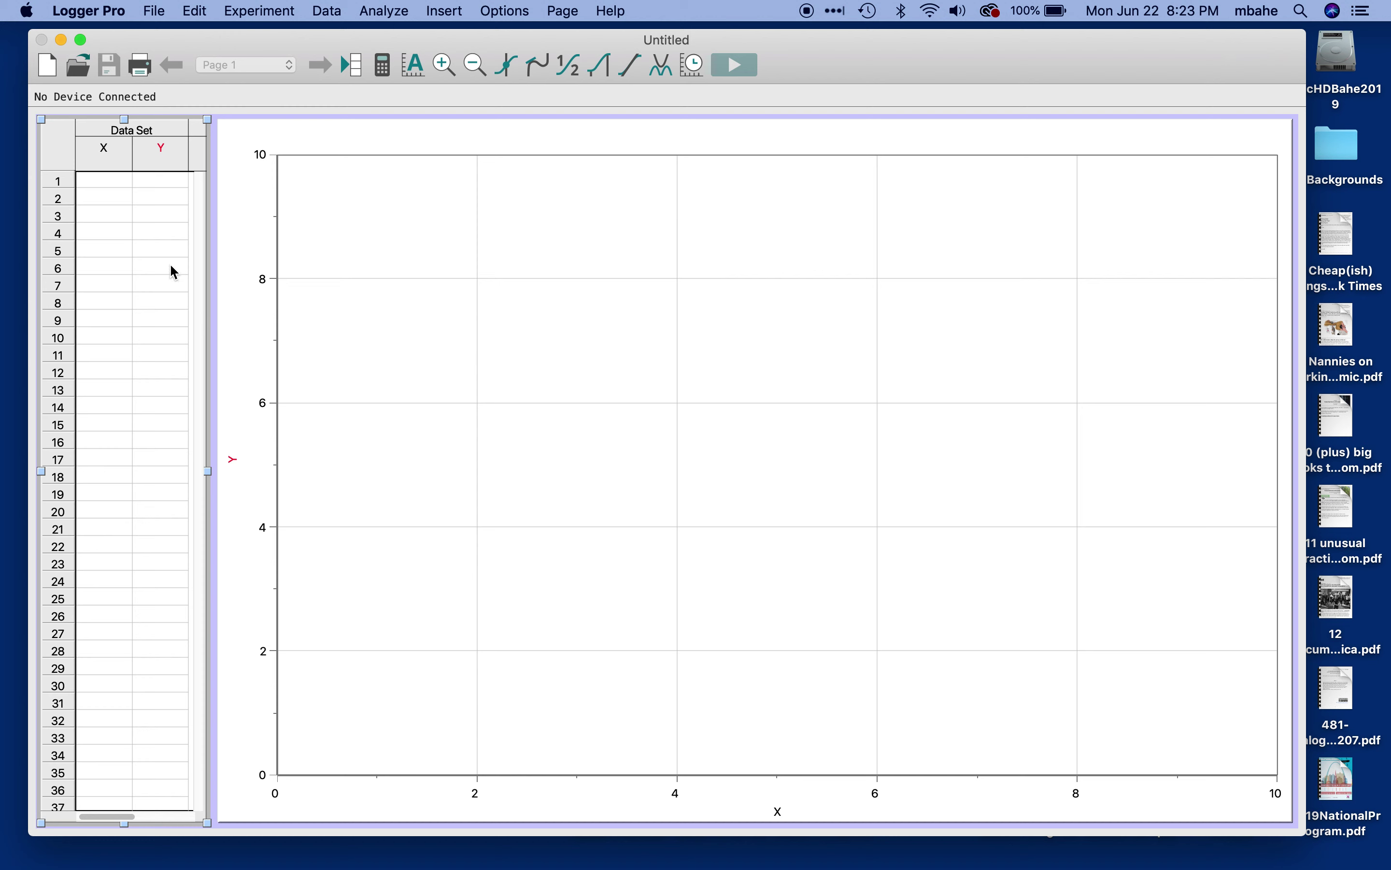
Rename the data set as "Force v Mass"
double_click(146, 136)
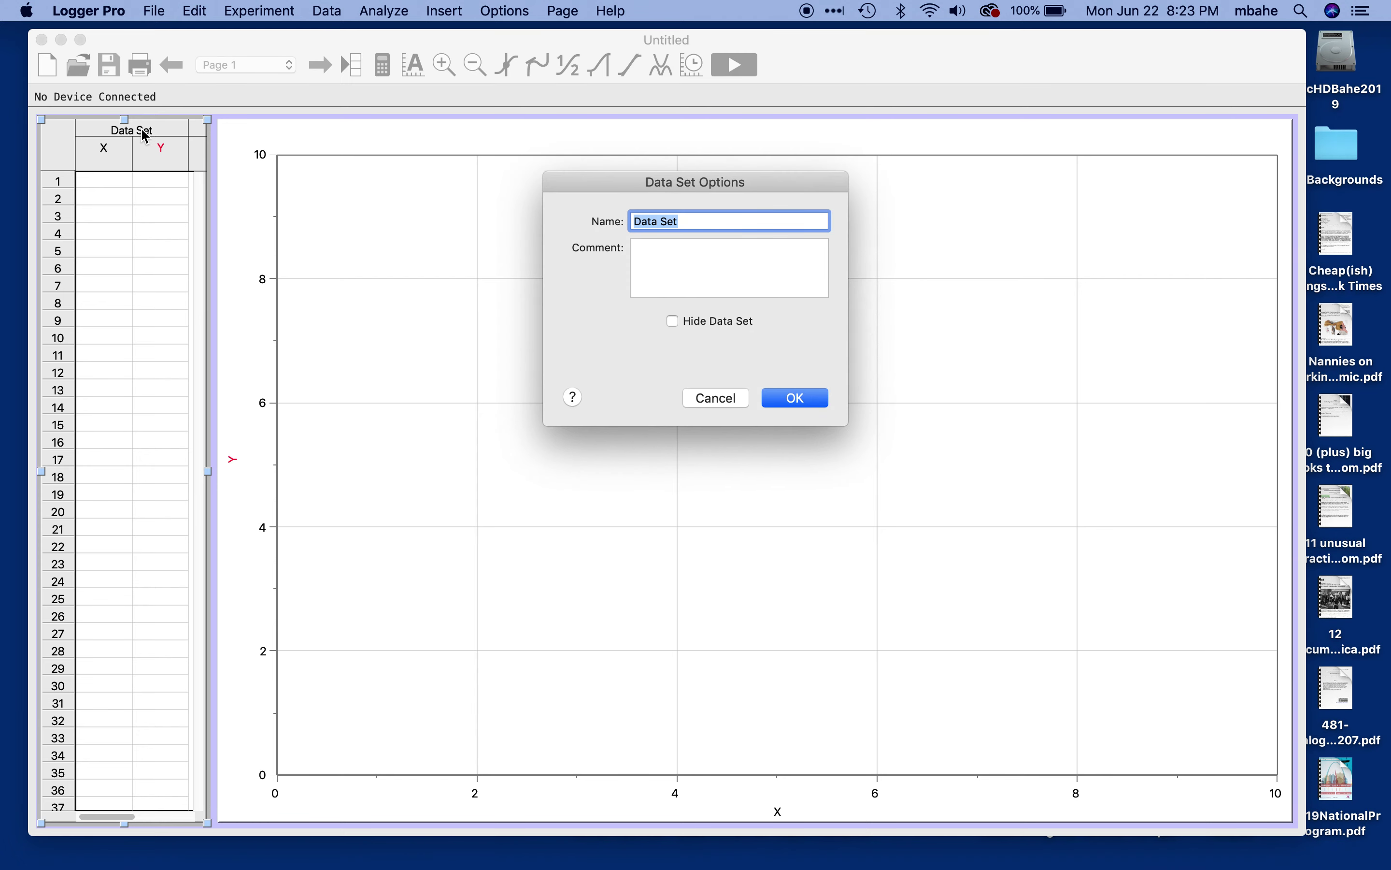
type("Force v Mass")
key("Return")
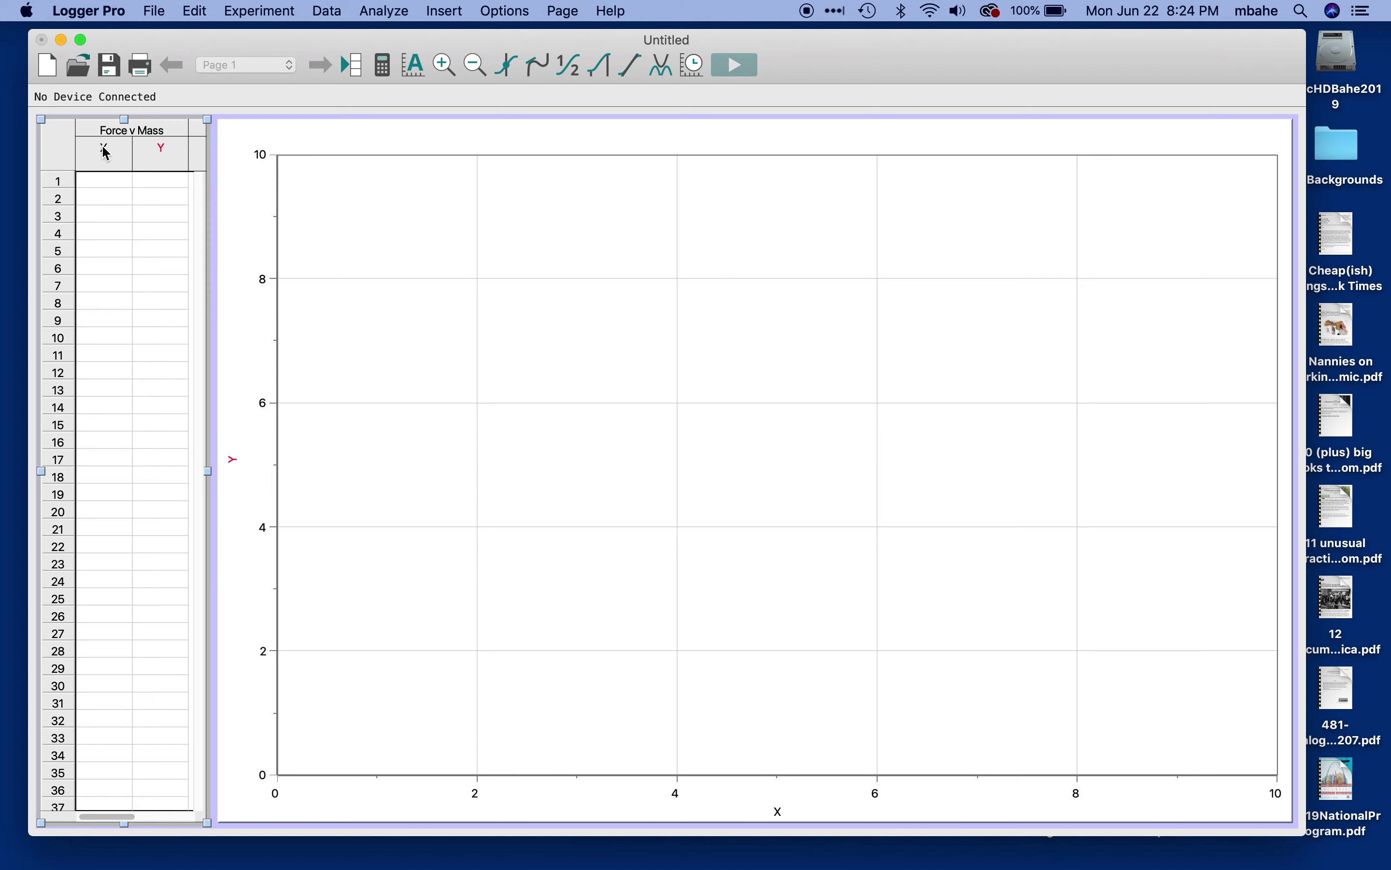
Name the X column "Mass" and set its units to kg
double_click(106, 153)
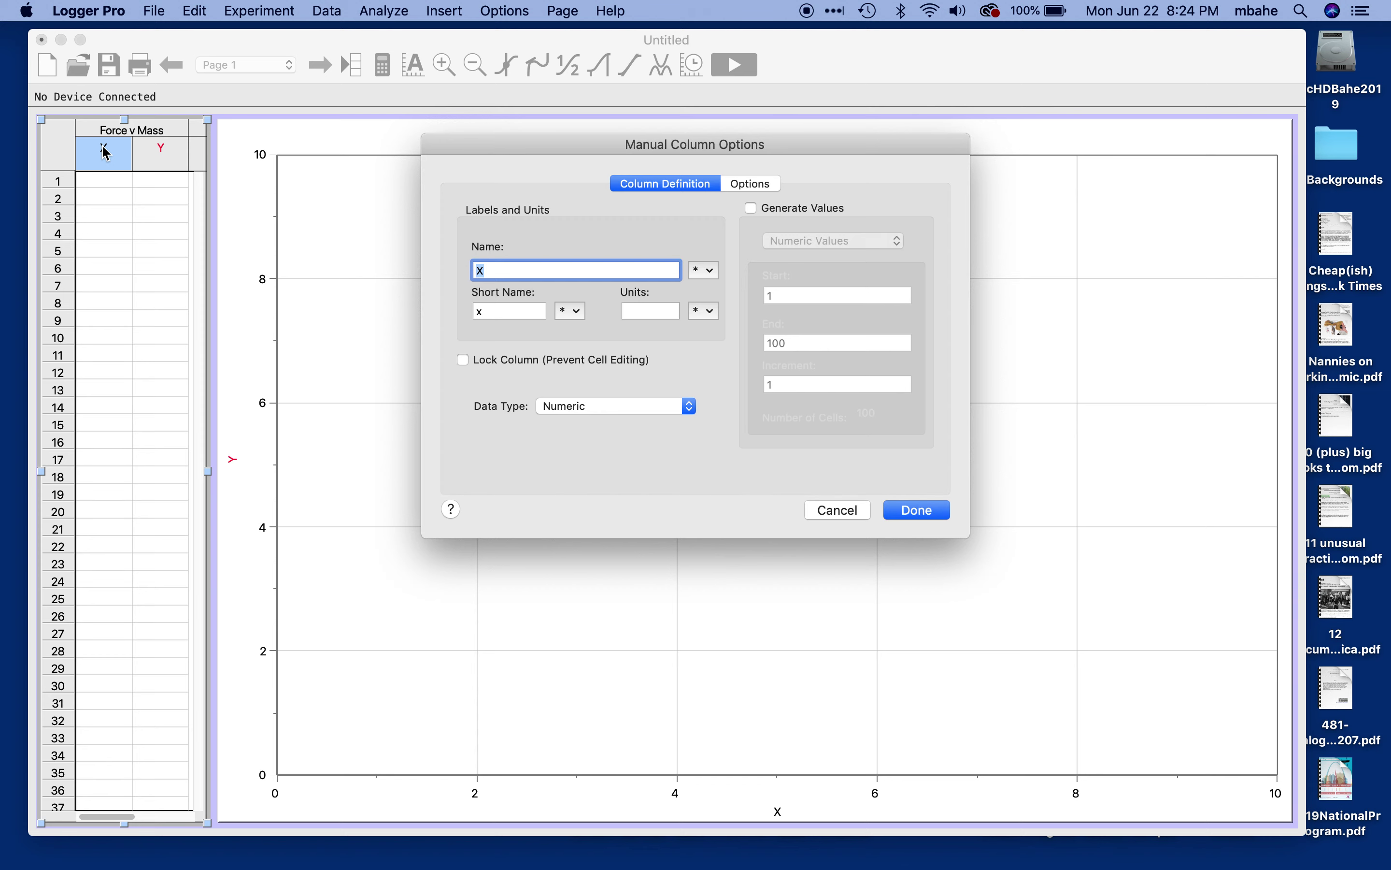
type("Mass")
left_click(644, 311)
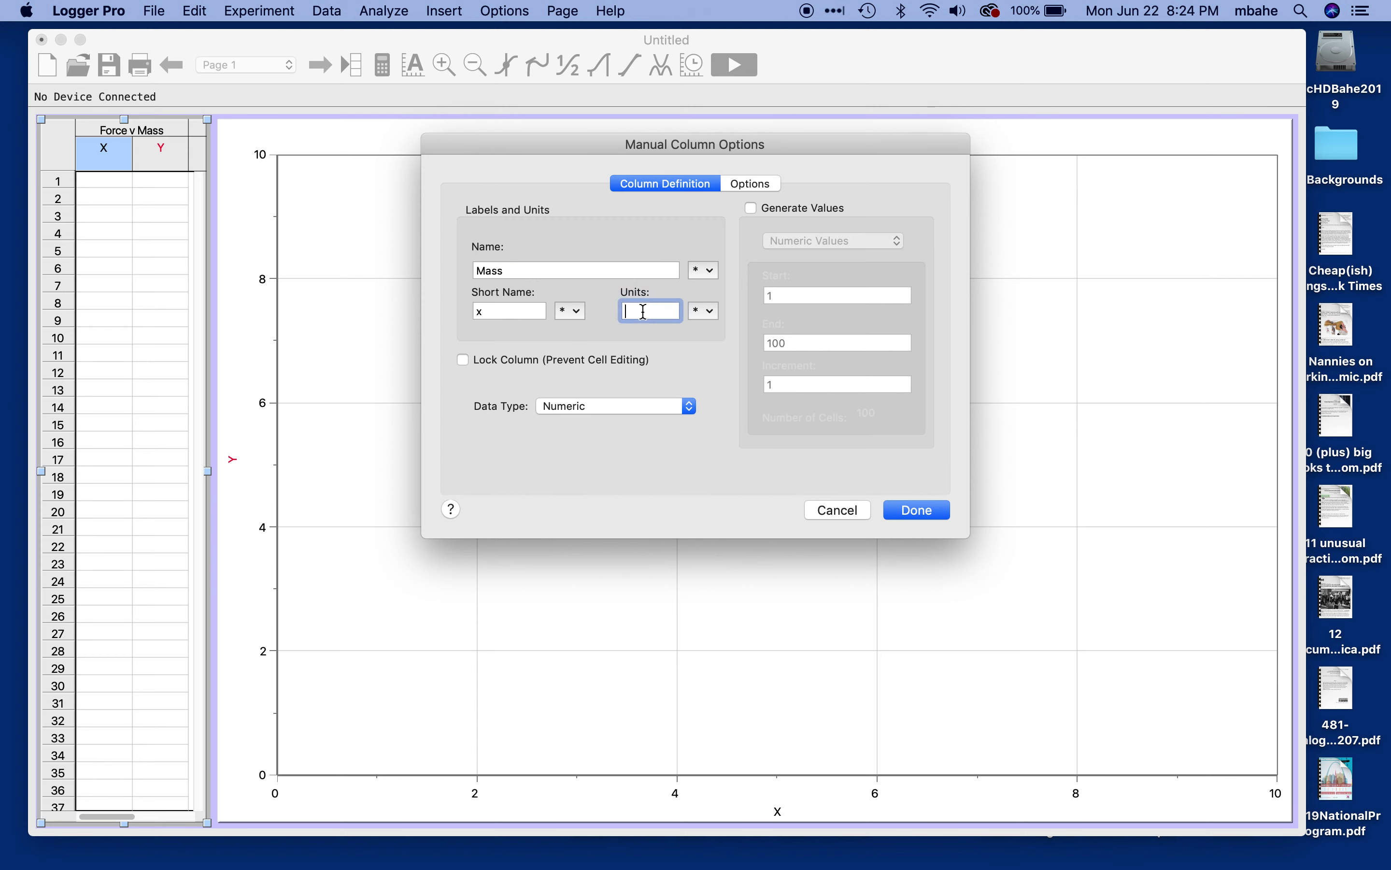
type("kg")
left_click(914, 514)
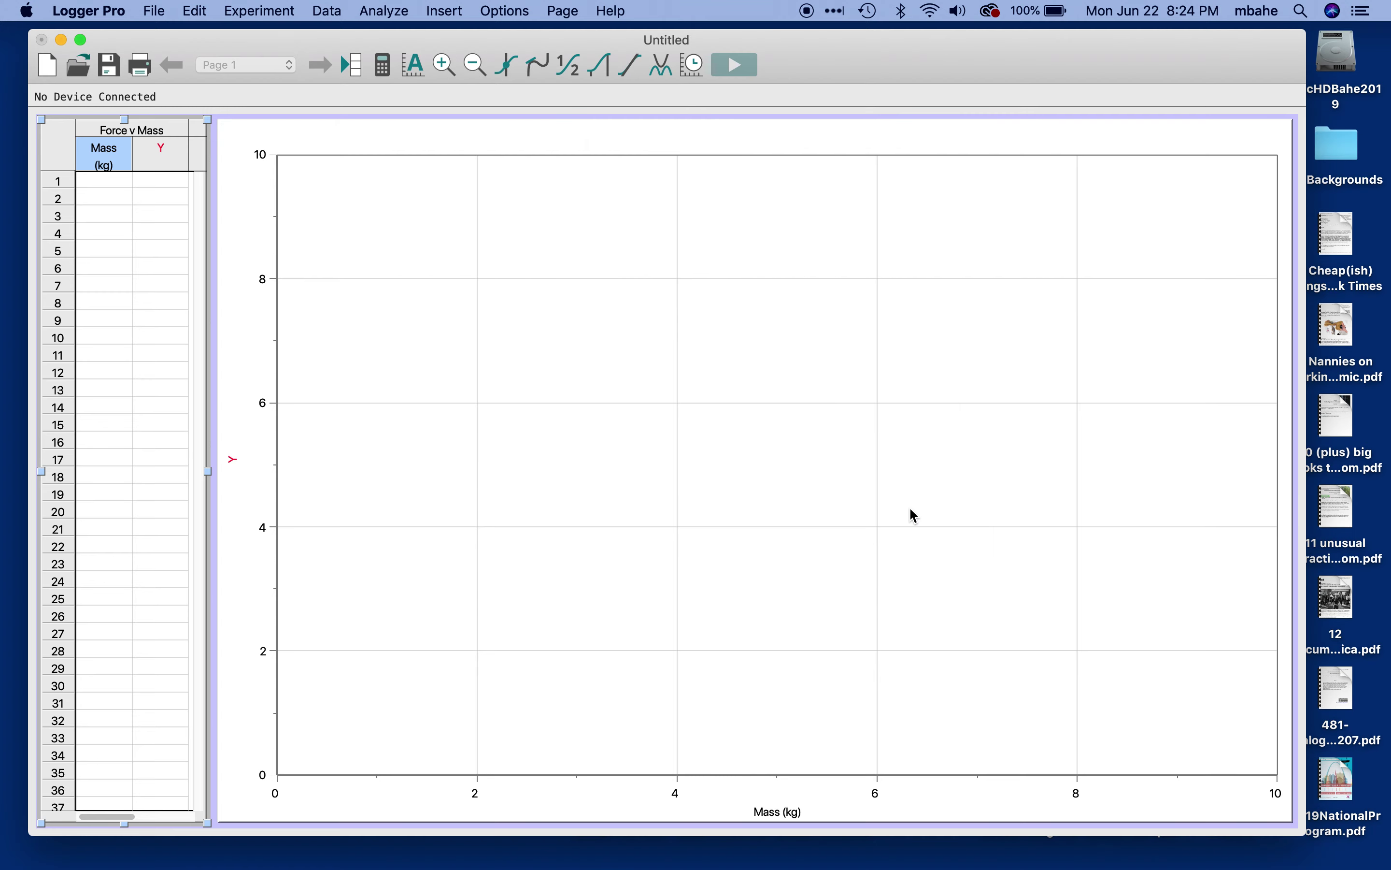
Name the Y column "Force due to gravity" and set its units to N
double_click(166, 156)
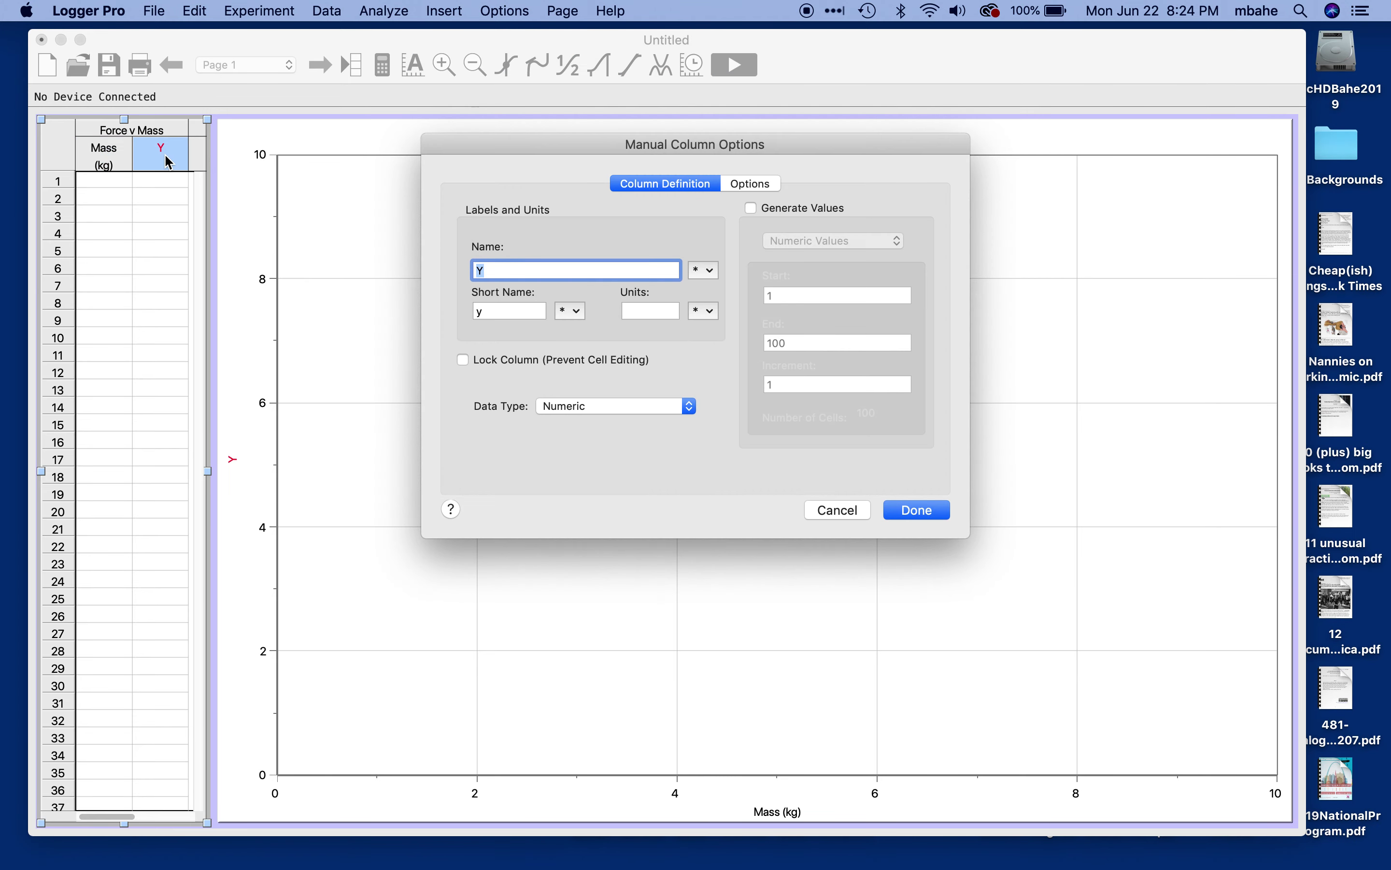
type("Force due to gravity")
left_click(629, 309)
type("N")
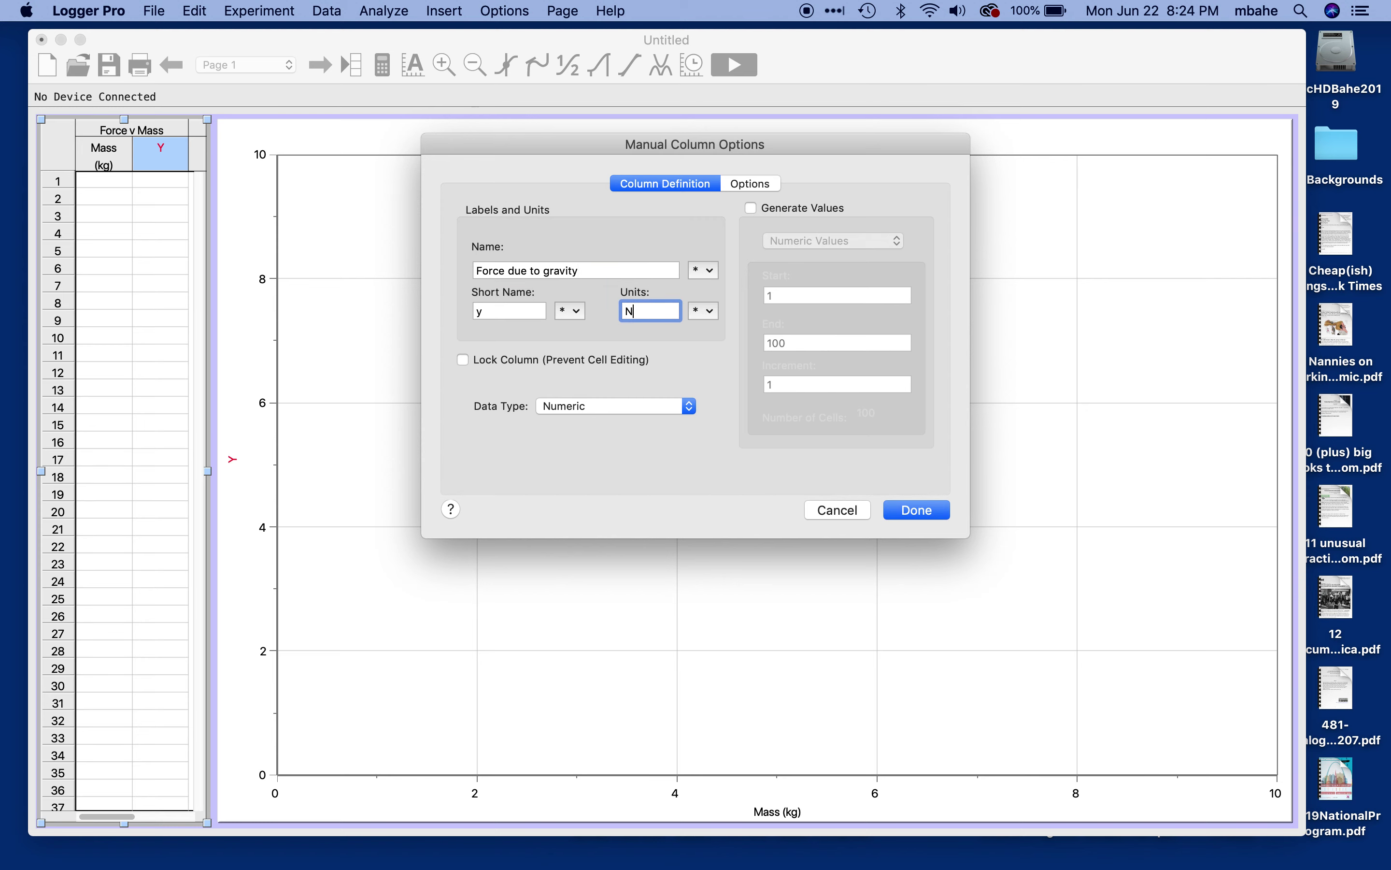
left_click(926, 511)
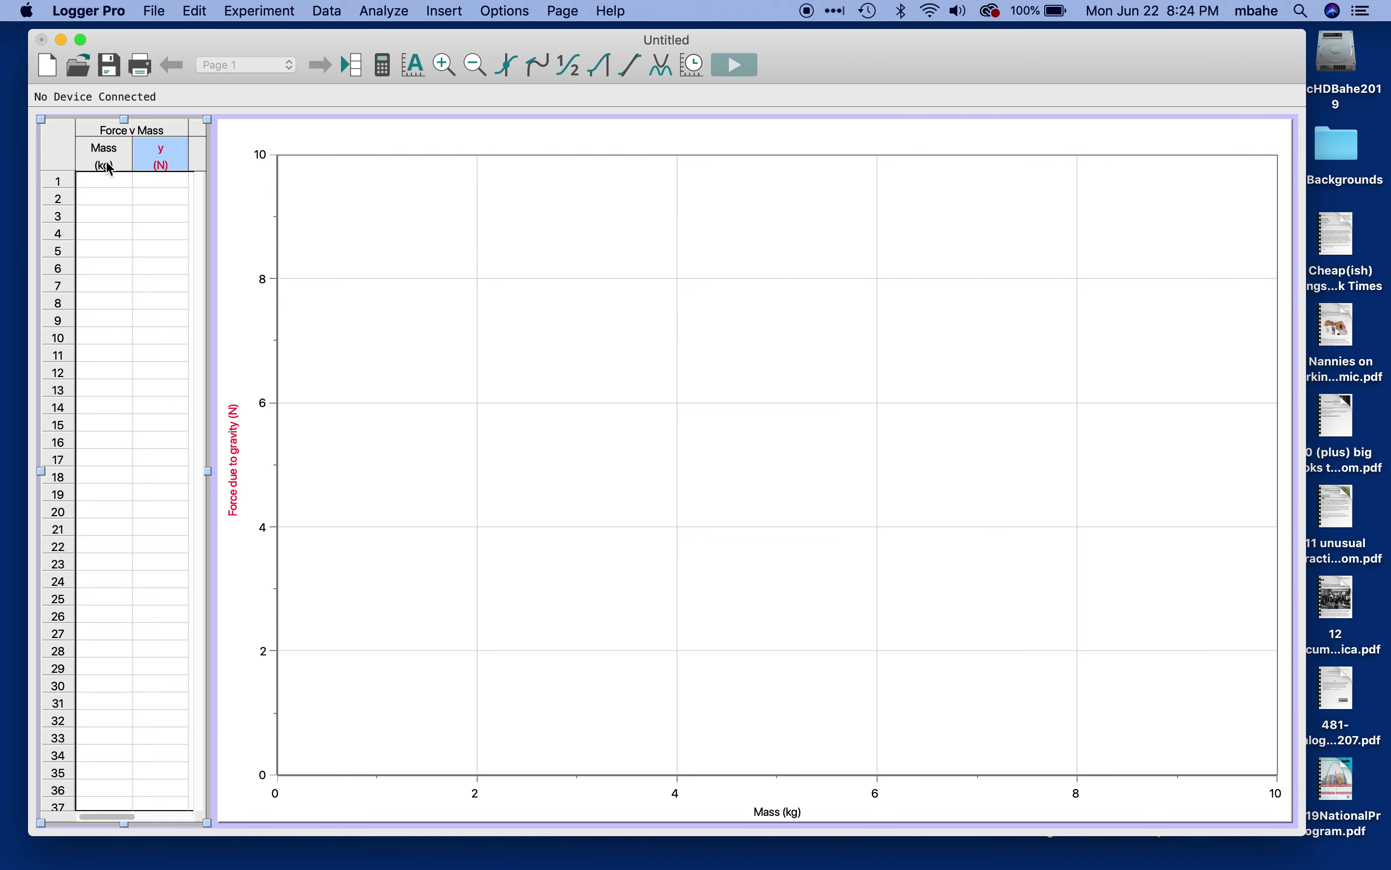
Set the short name of the Force due to gravity column to "Fg"
double_click(165, 163)
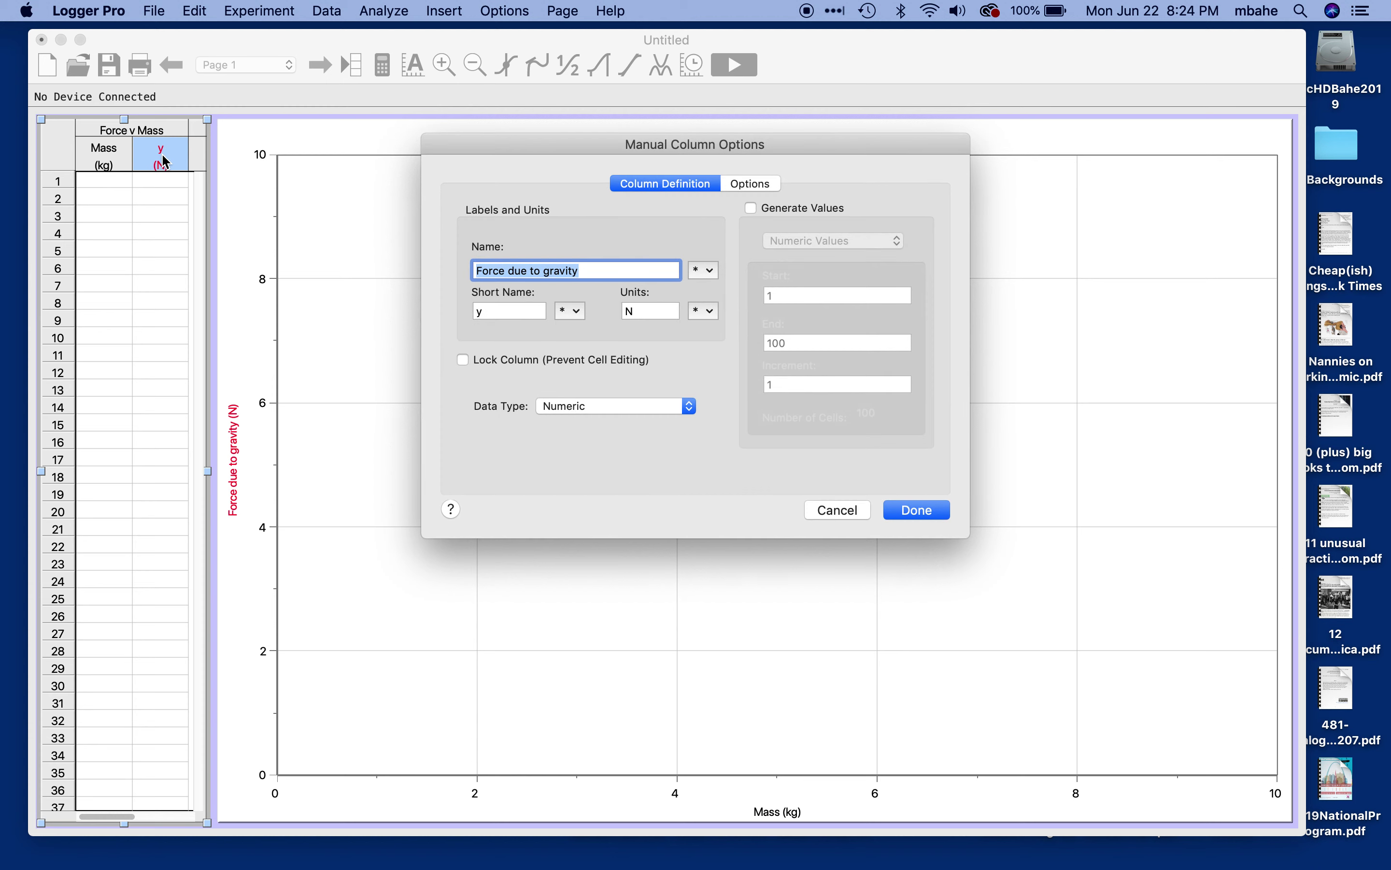
left_click(487, 311)
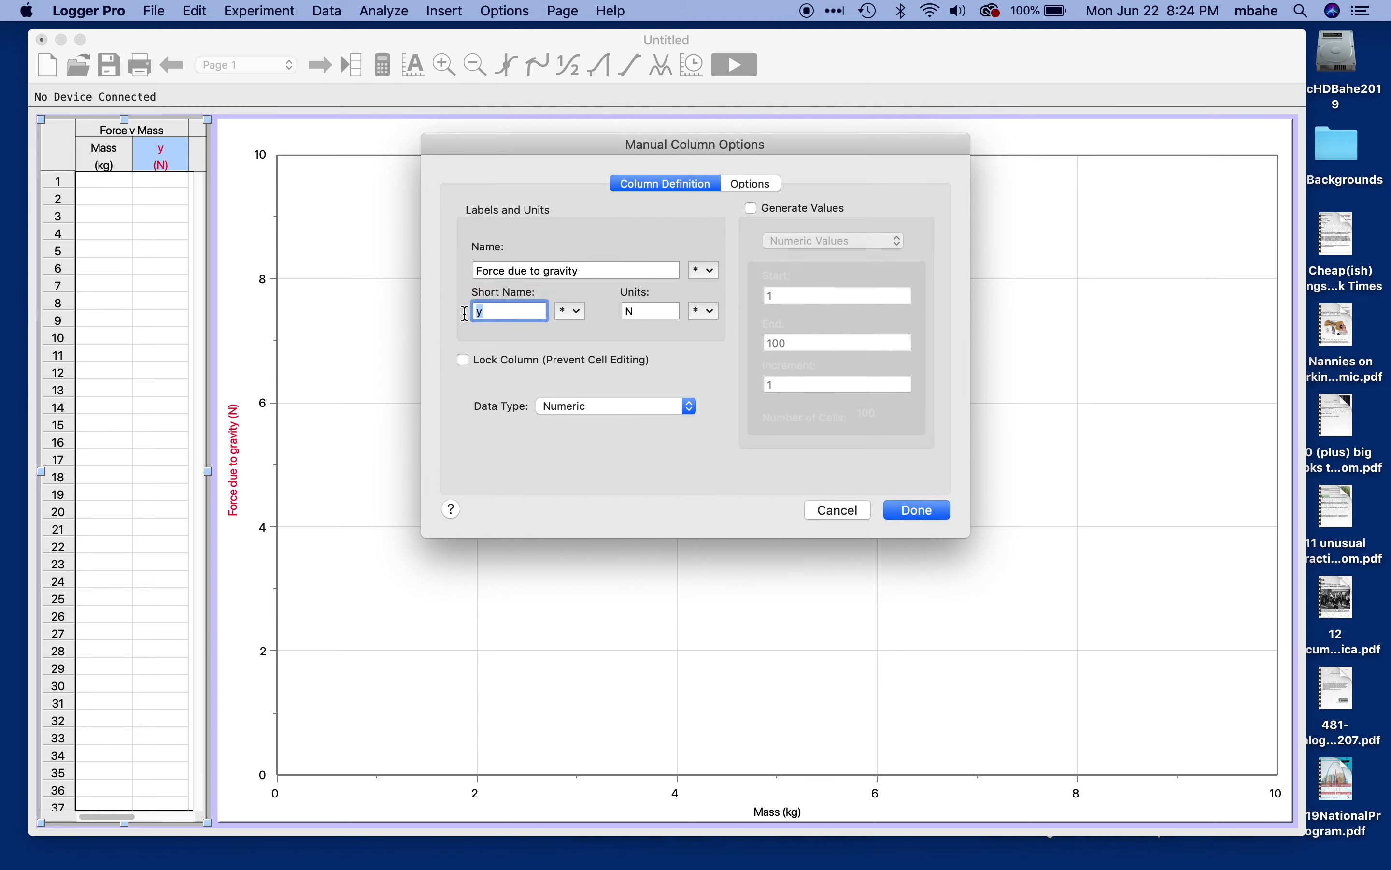
type("fo")
key("BackSpace")
key("BackSpace")
type("fg")
key("BackSpace")
key("BackSpace")
type("Fg")
left_click(916, 510)
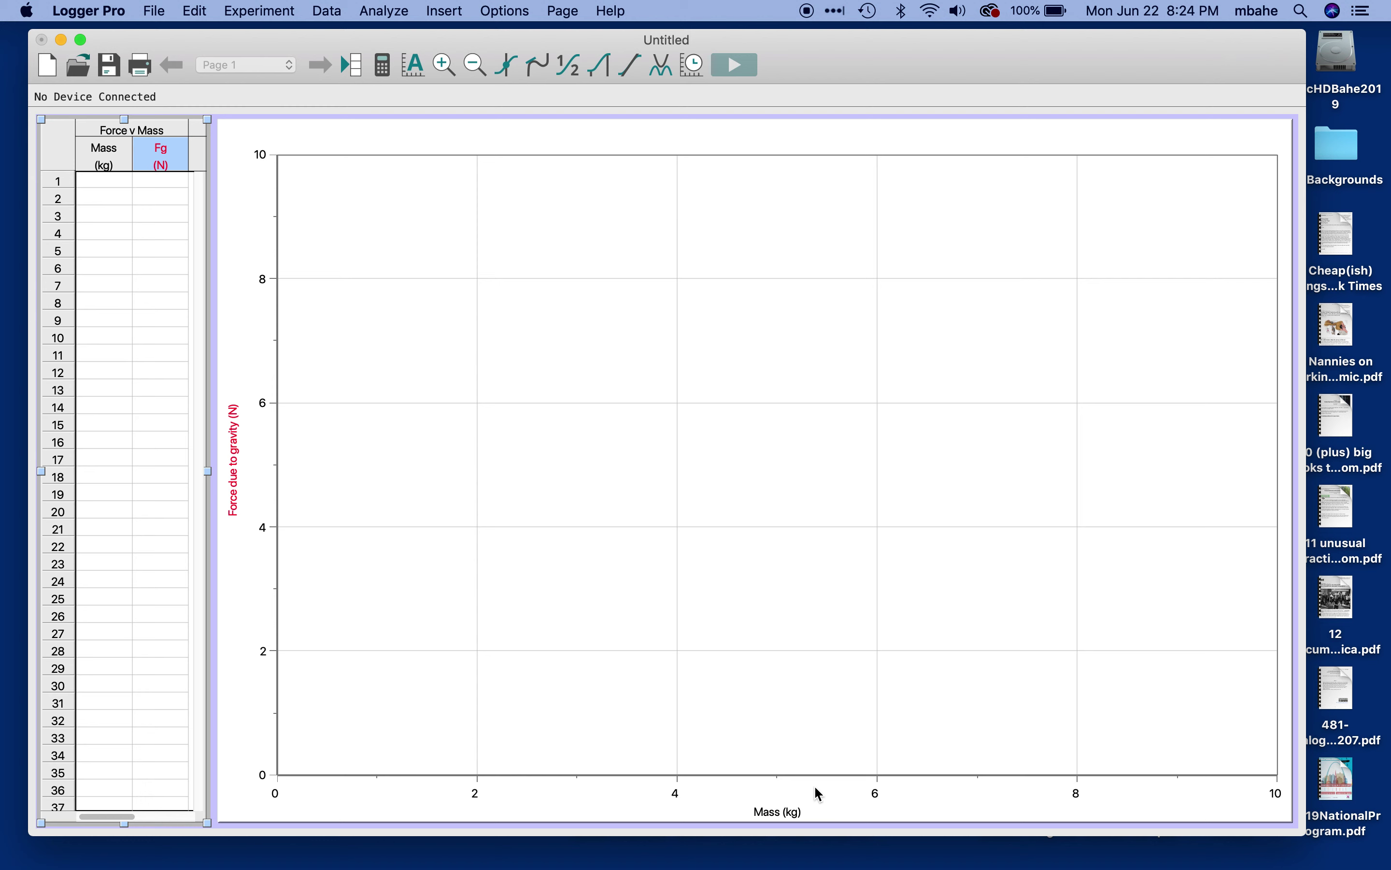
Give the graph the title "The Effect of Mass on Force due to Gravity"
double_click(587, 136)
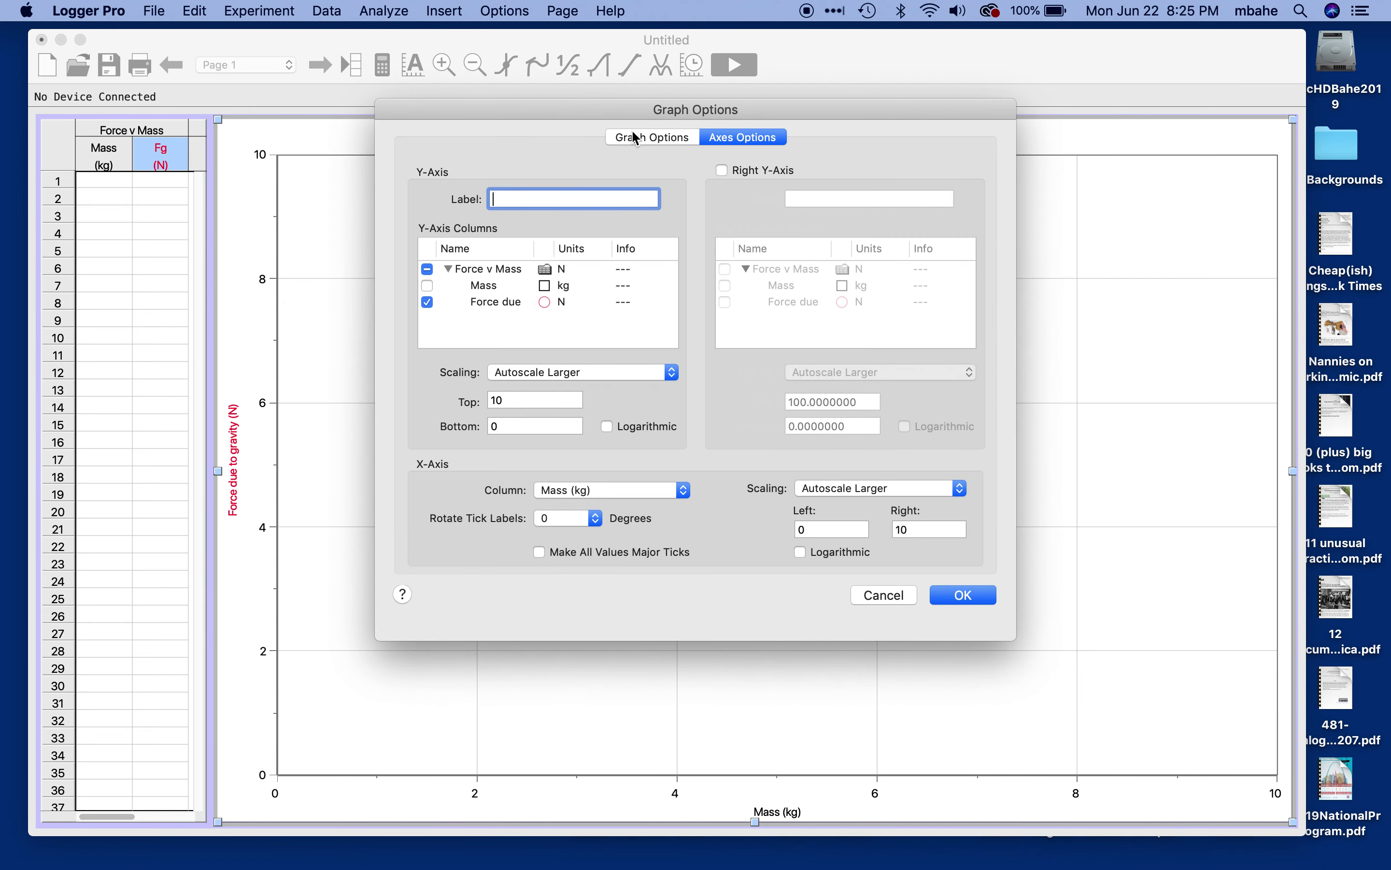
left_click(658, 146)
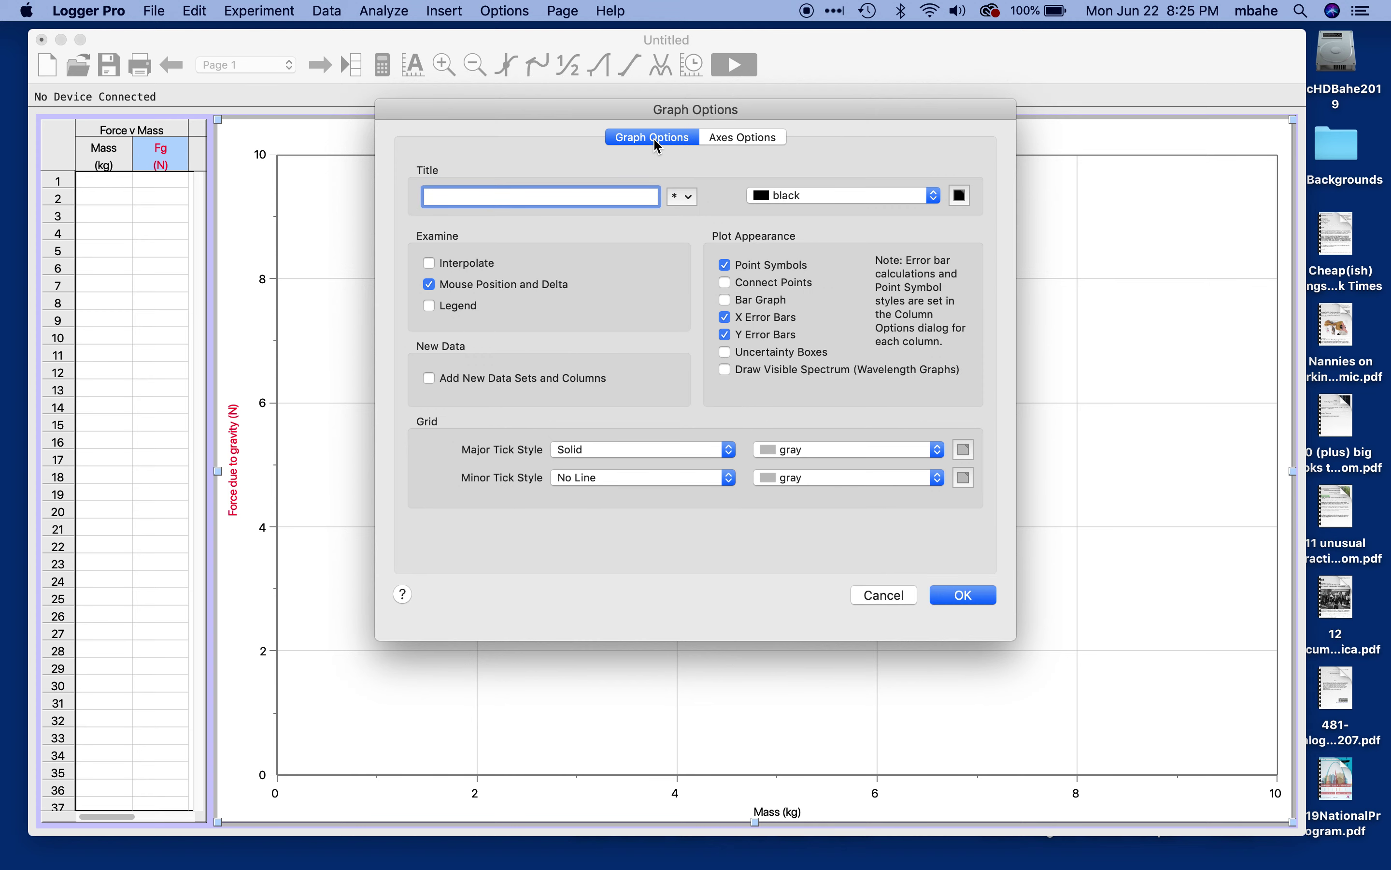
type("The Effect of Mass on Force due t")
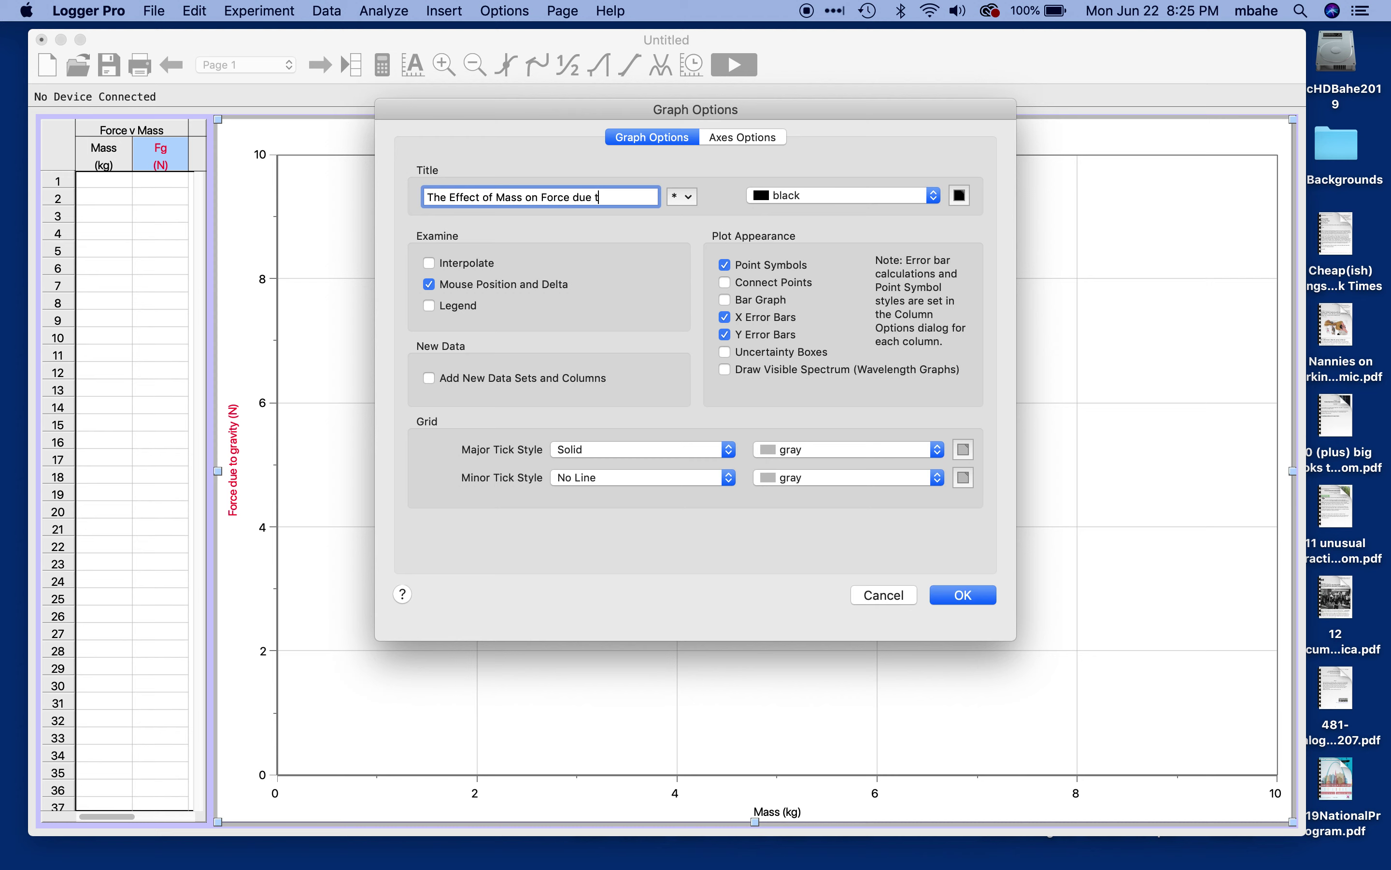
type("o Gravity")
left_click(957, 592)
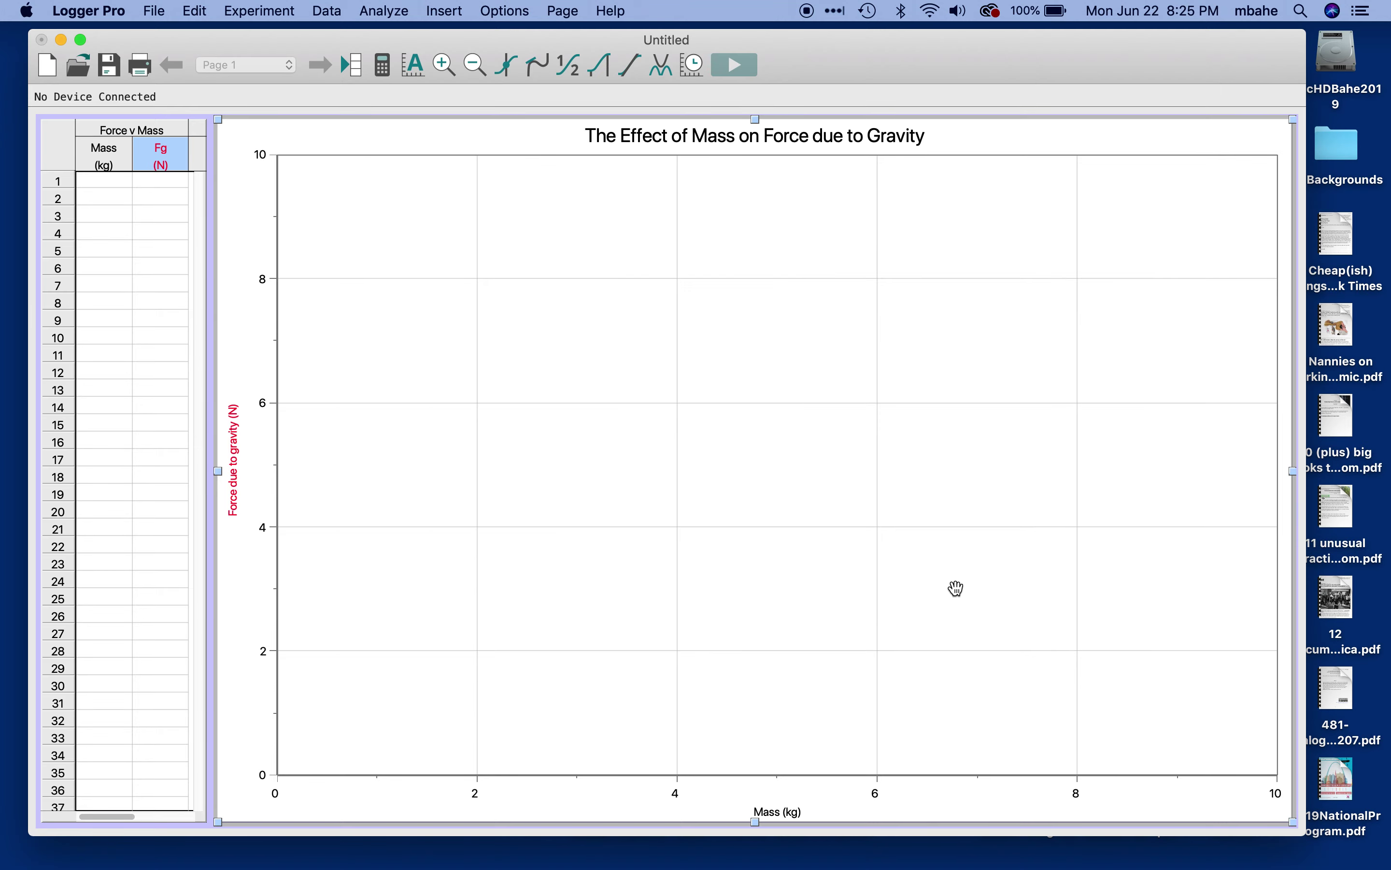
left_click(240, 203)
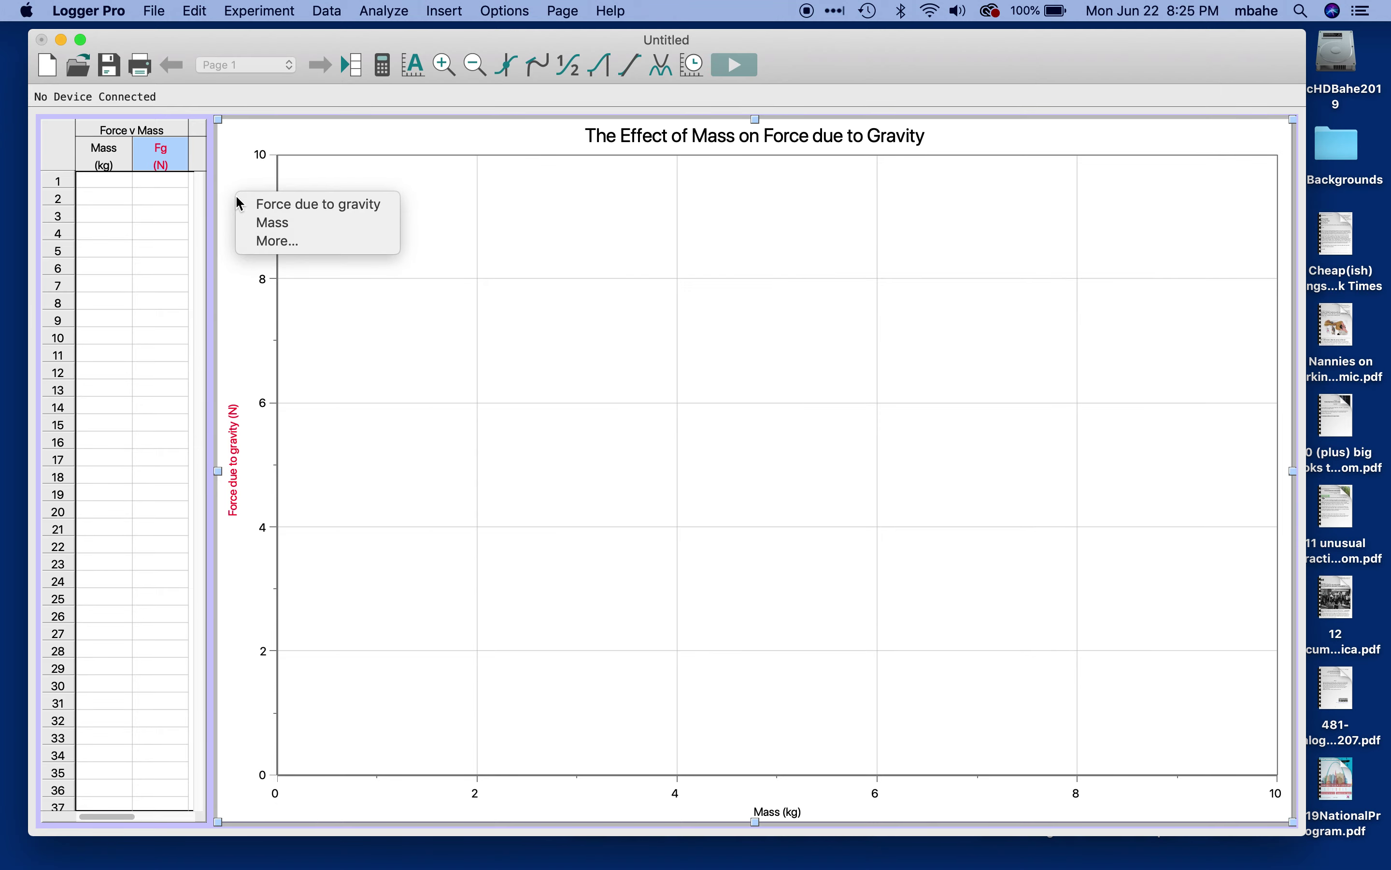
left_click(117, 181)
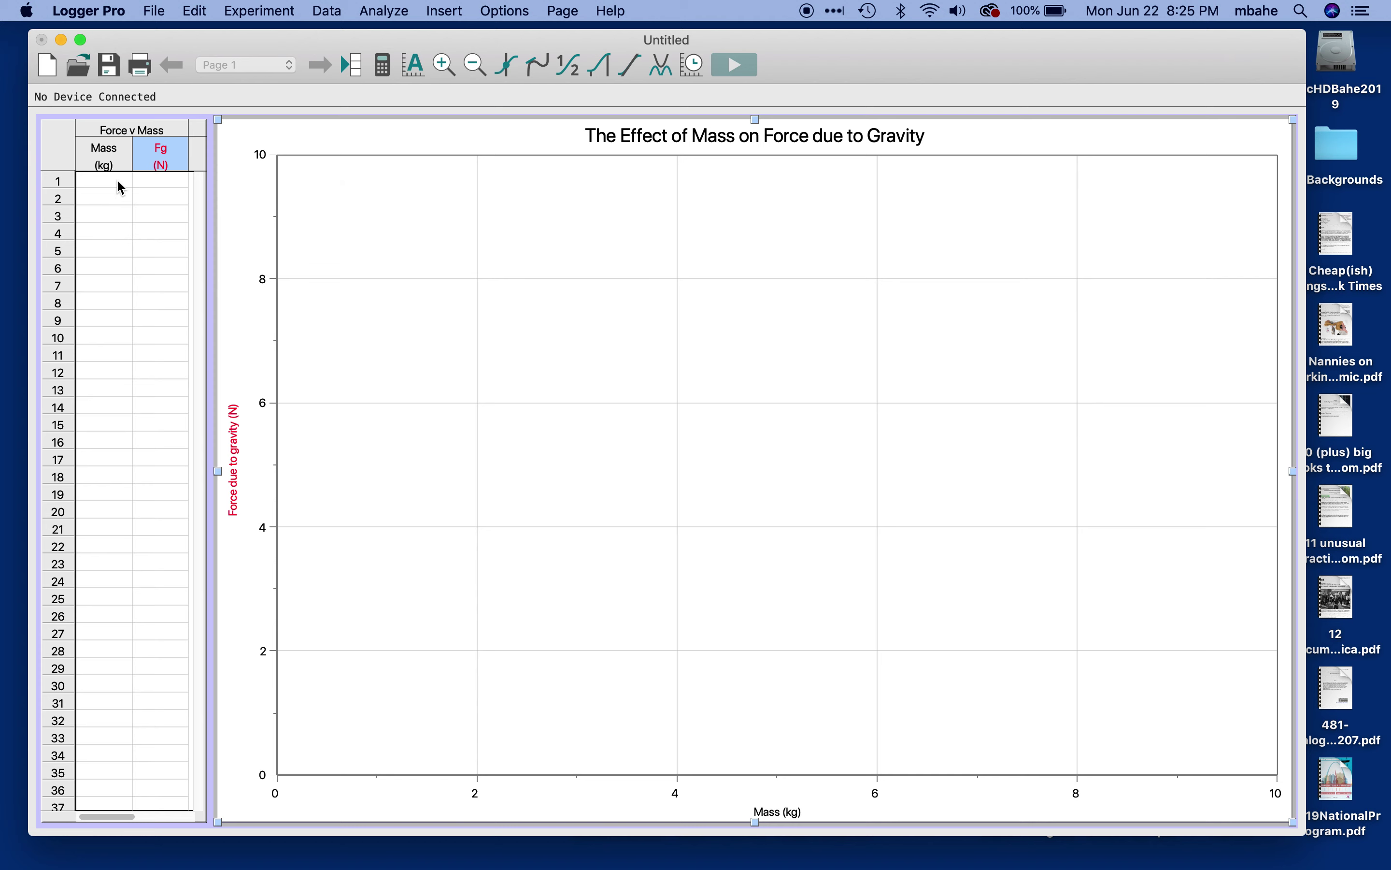
Enter the first two data rows: mass 0 with force 0, and mass 0.05 with force 0.5
left_click(115, 181)
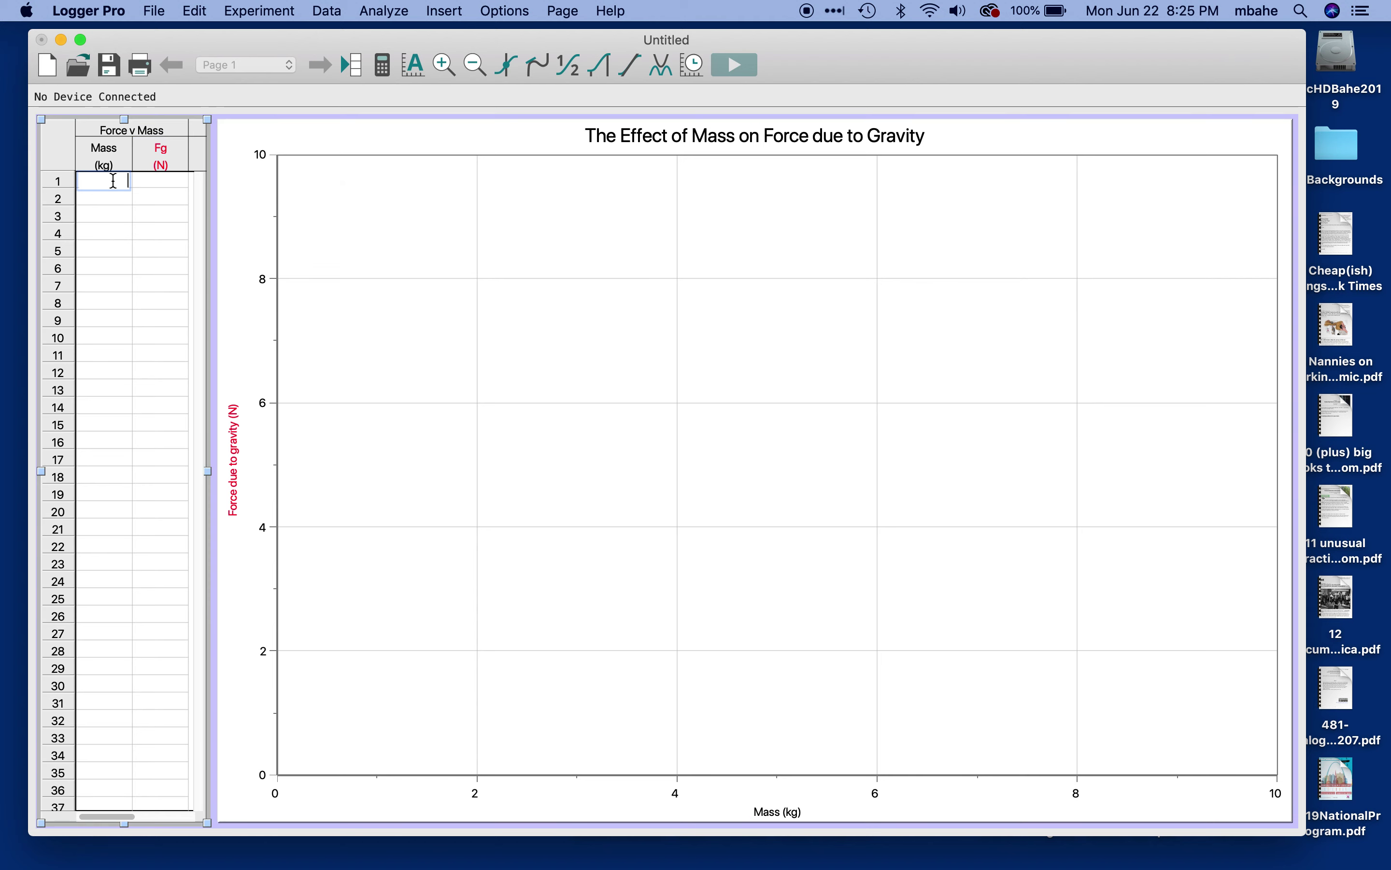
type("0")
left_click(163, 180)
type("0")
left_click(117, 196)
type(".05")
left_click(164, 195)
type(".5")
Fill rows 3 and 4 with mass 0.1 and force 1, and mass 0.15 and force 1.5
left_click(117, 215)
type("0.1")
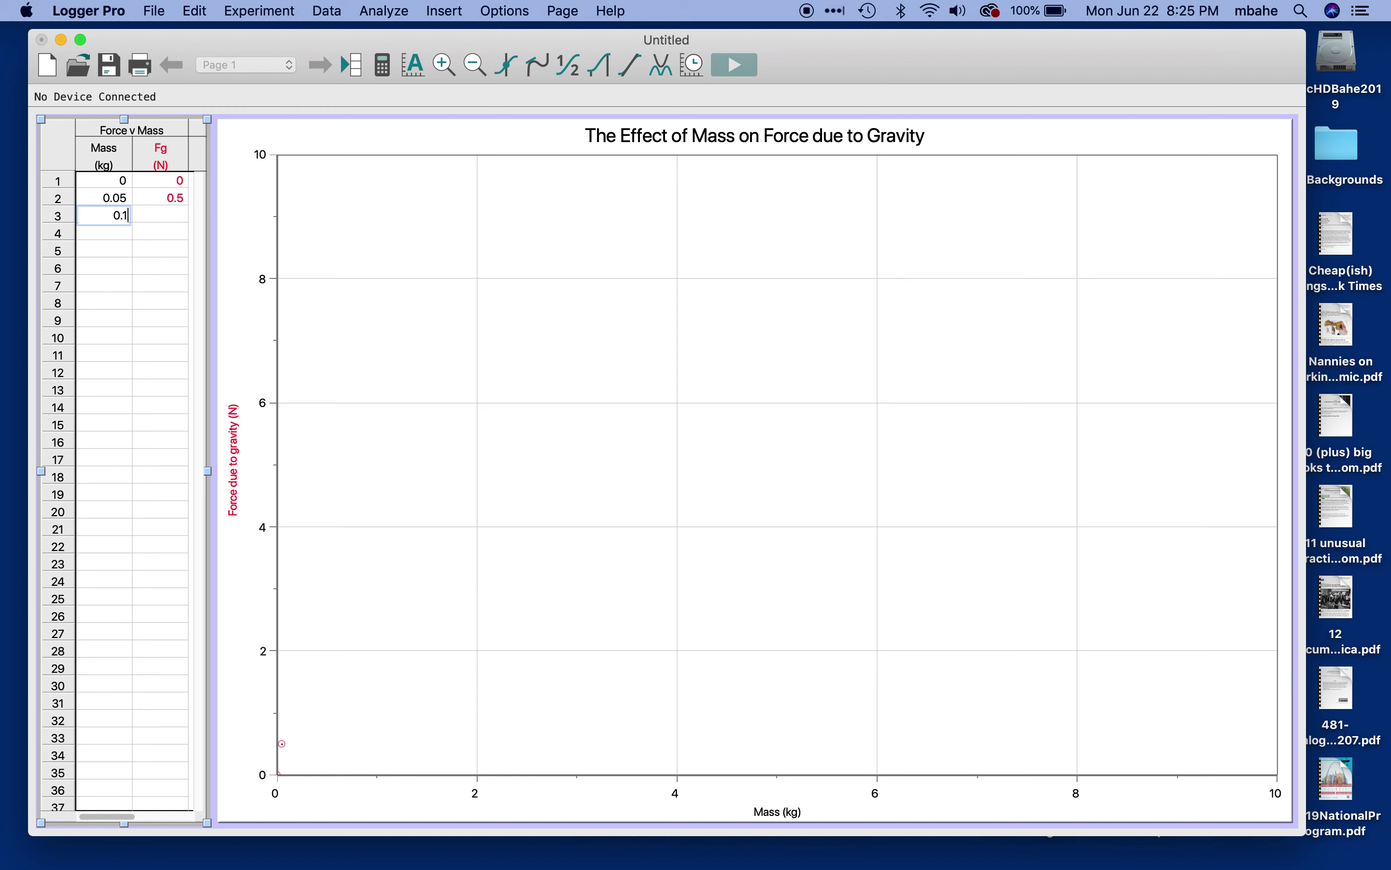
left_click(177, 223)
type("1")
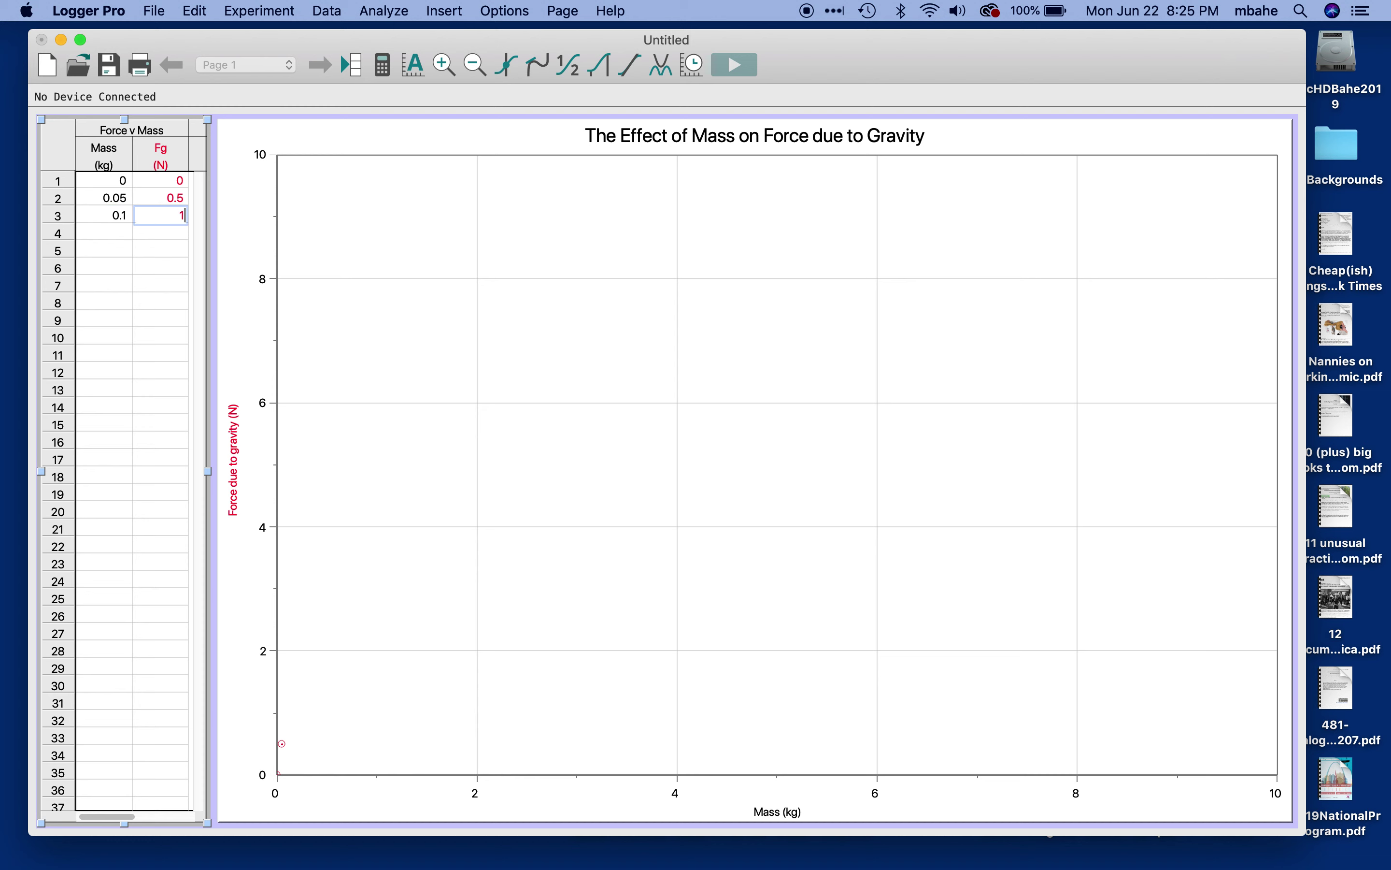
left_click(110, 230)
type(".15")
left_click(164, 232)
type("1.5")
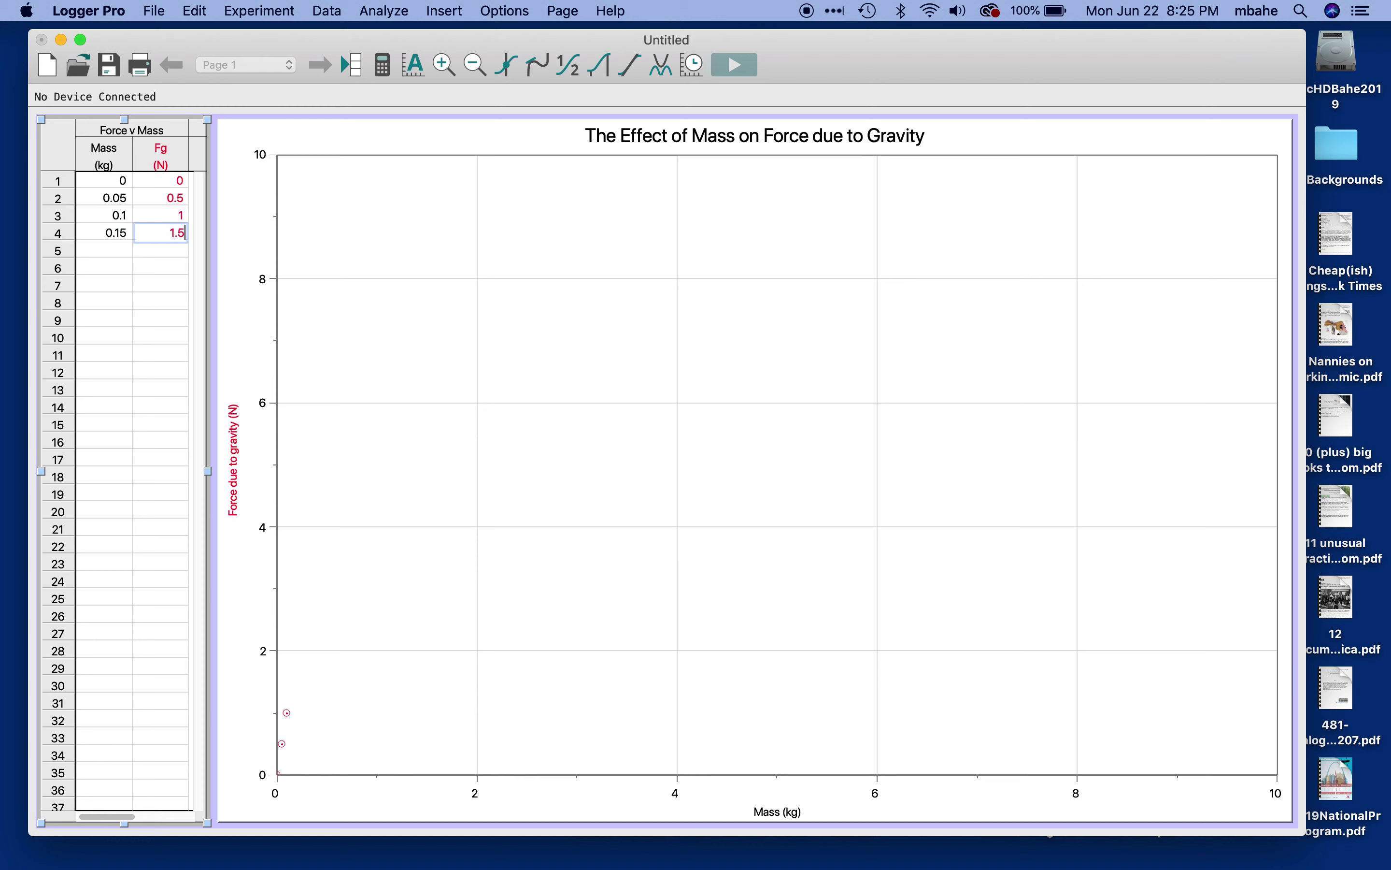
Fill rows 5 and 6 with mass 0.2 and force 2.0, and mass 0.25 and force 2.5
left_click(108, 249)
type(".2")
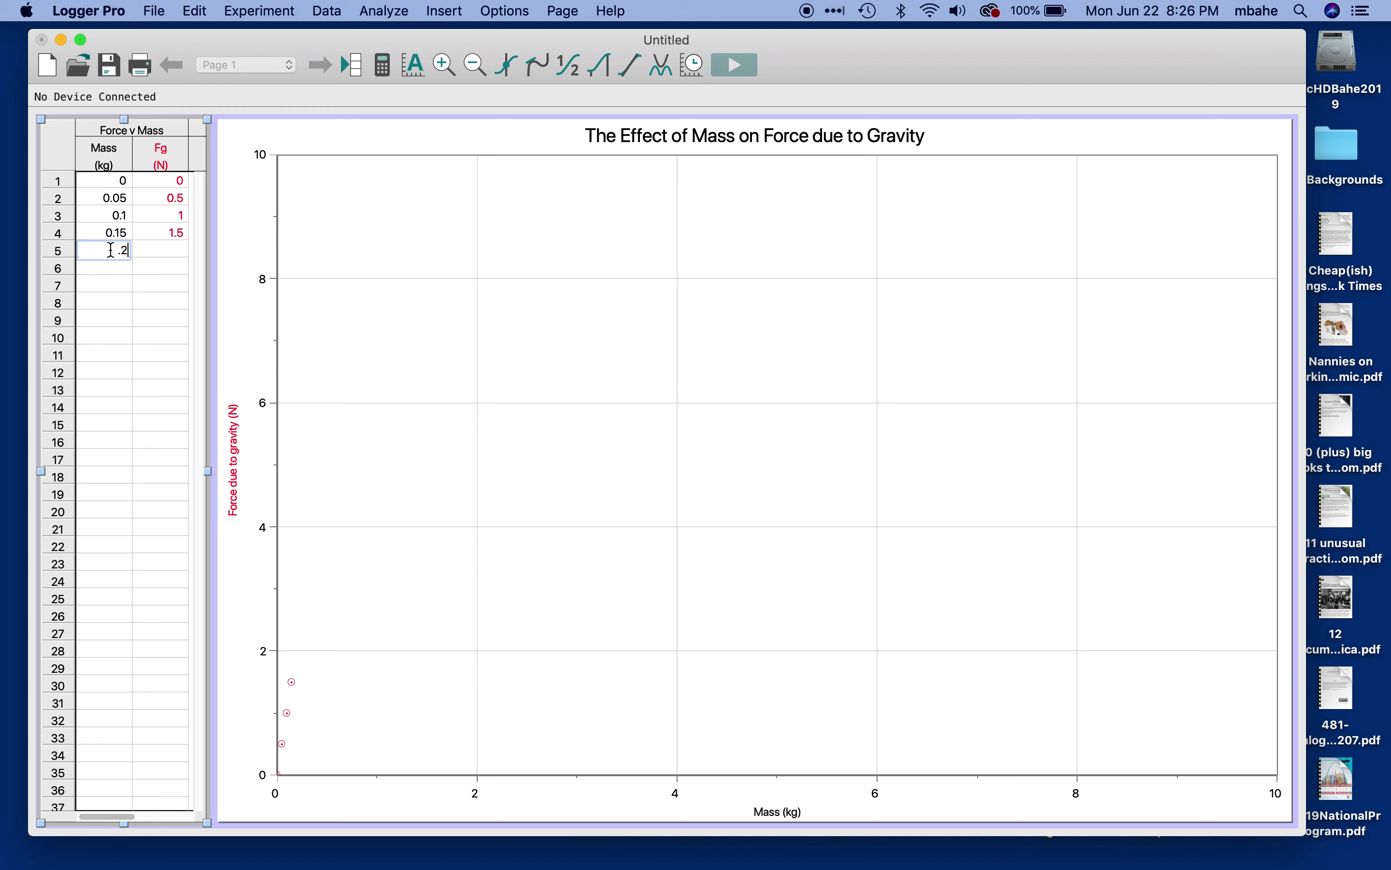
left_click(162, 254)
type("2.0")
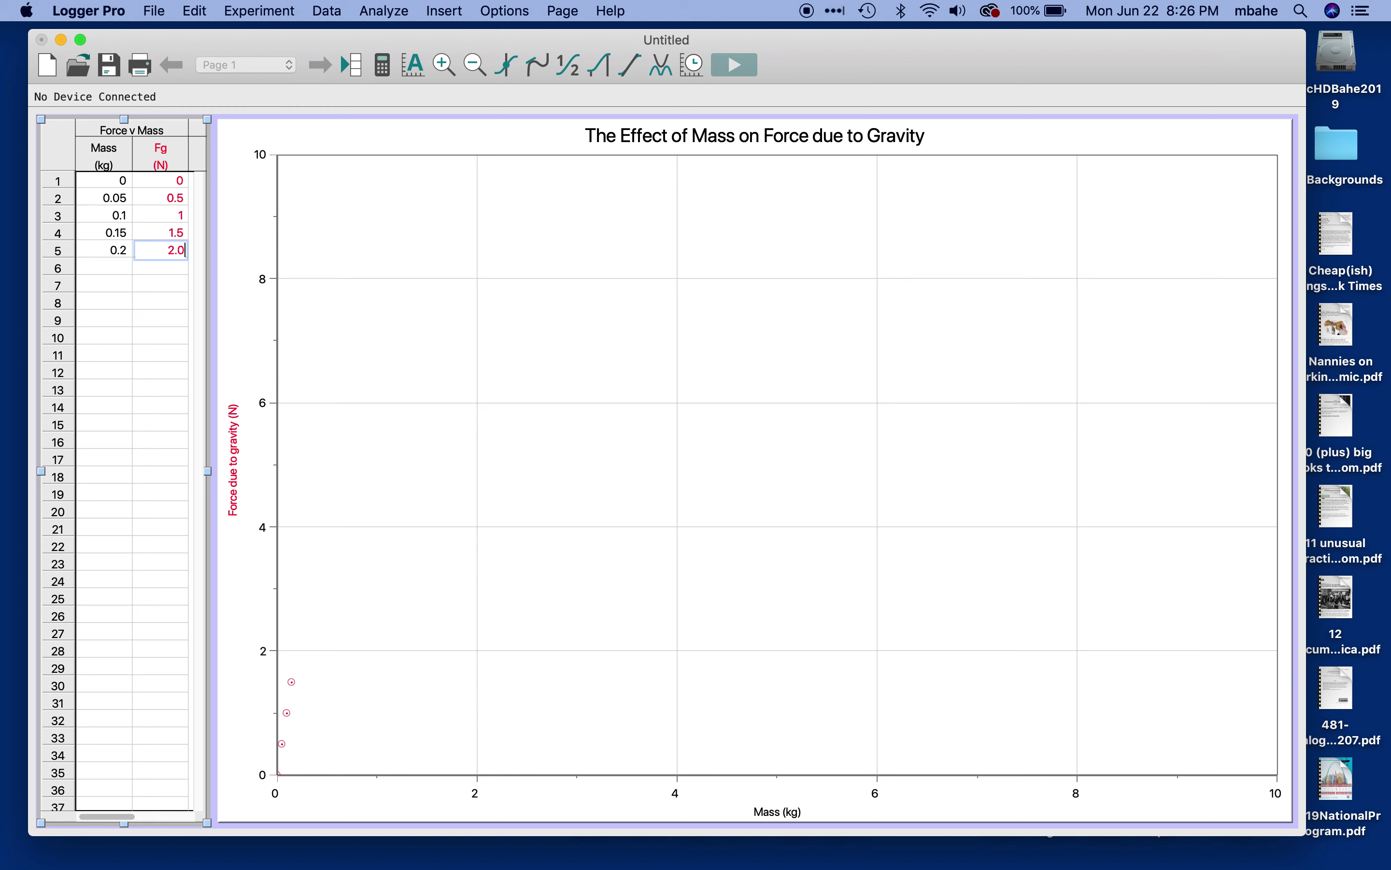
left_click(113, 266)
type(".25")
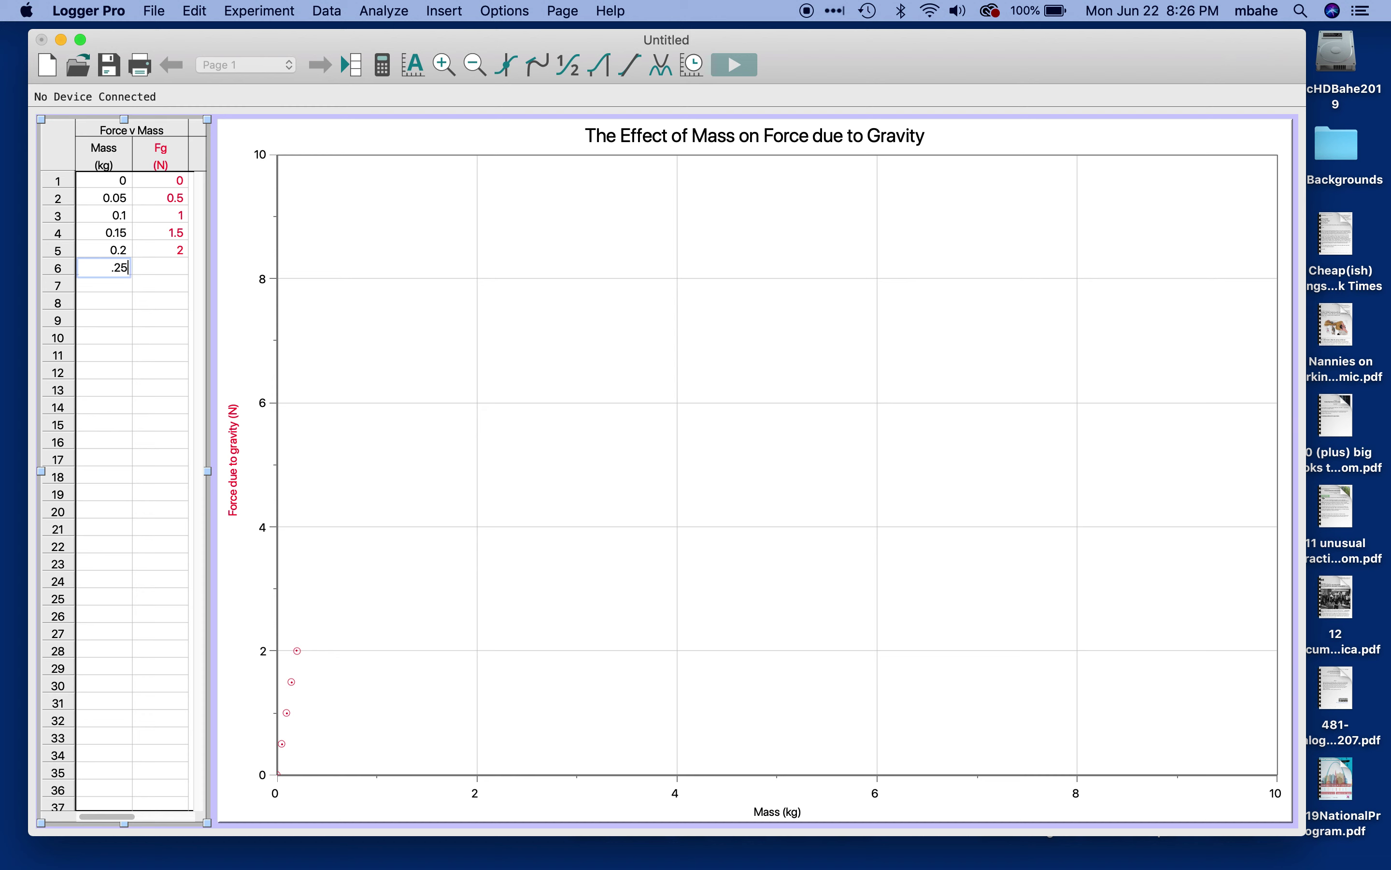
left_click(170, 269)
type("2.5")
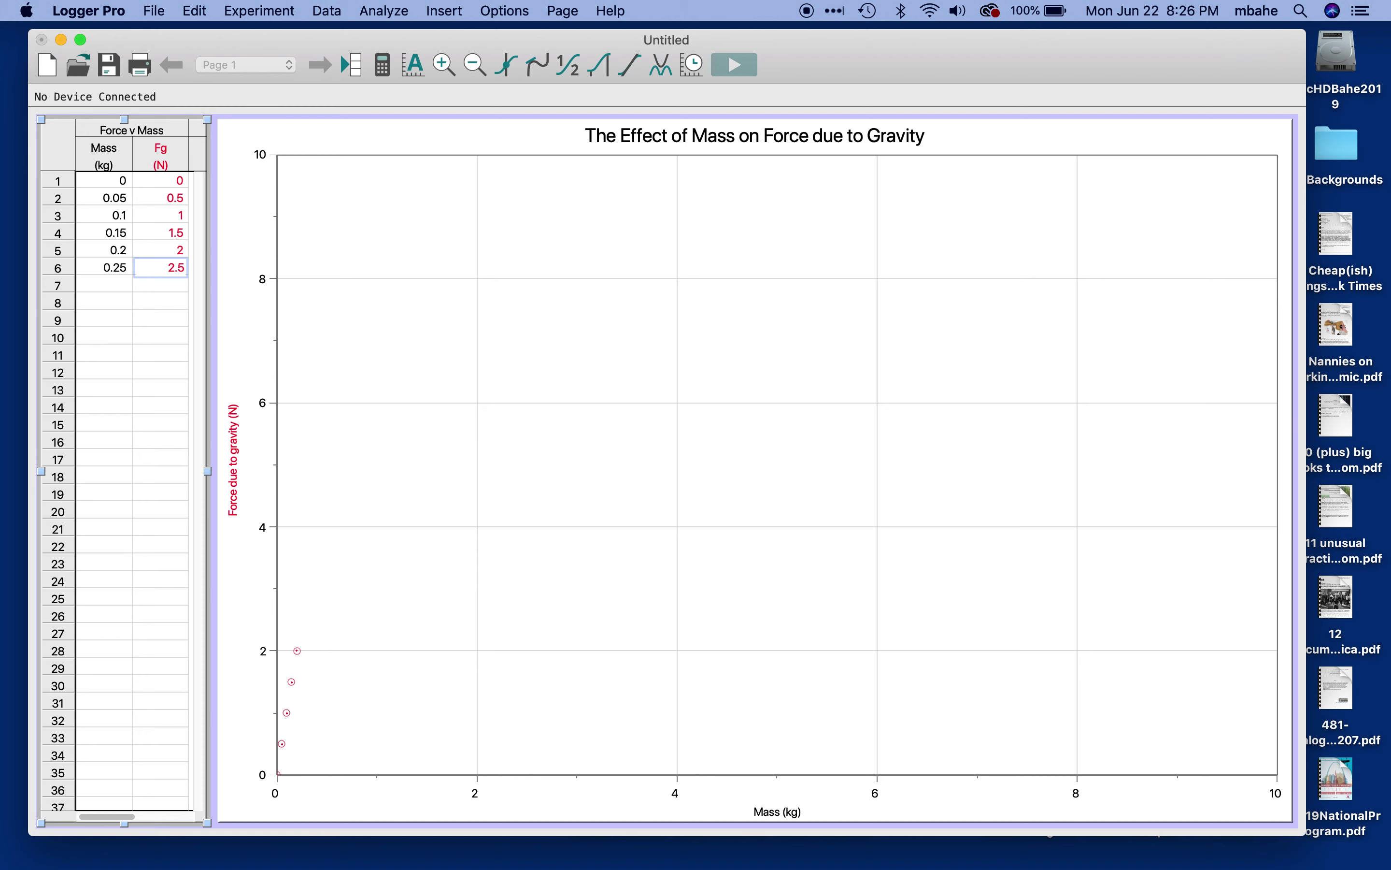
Enter mass 0.3 and force 3.0 in row 7 of the data table
left_click(115, 285)
type(".3")
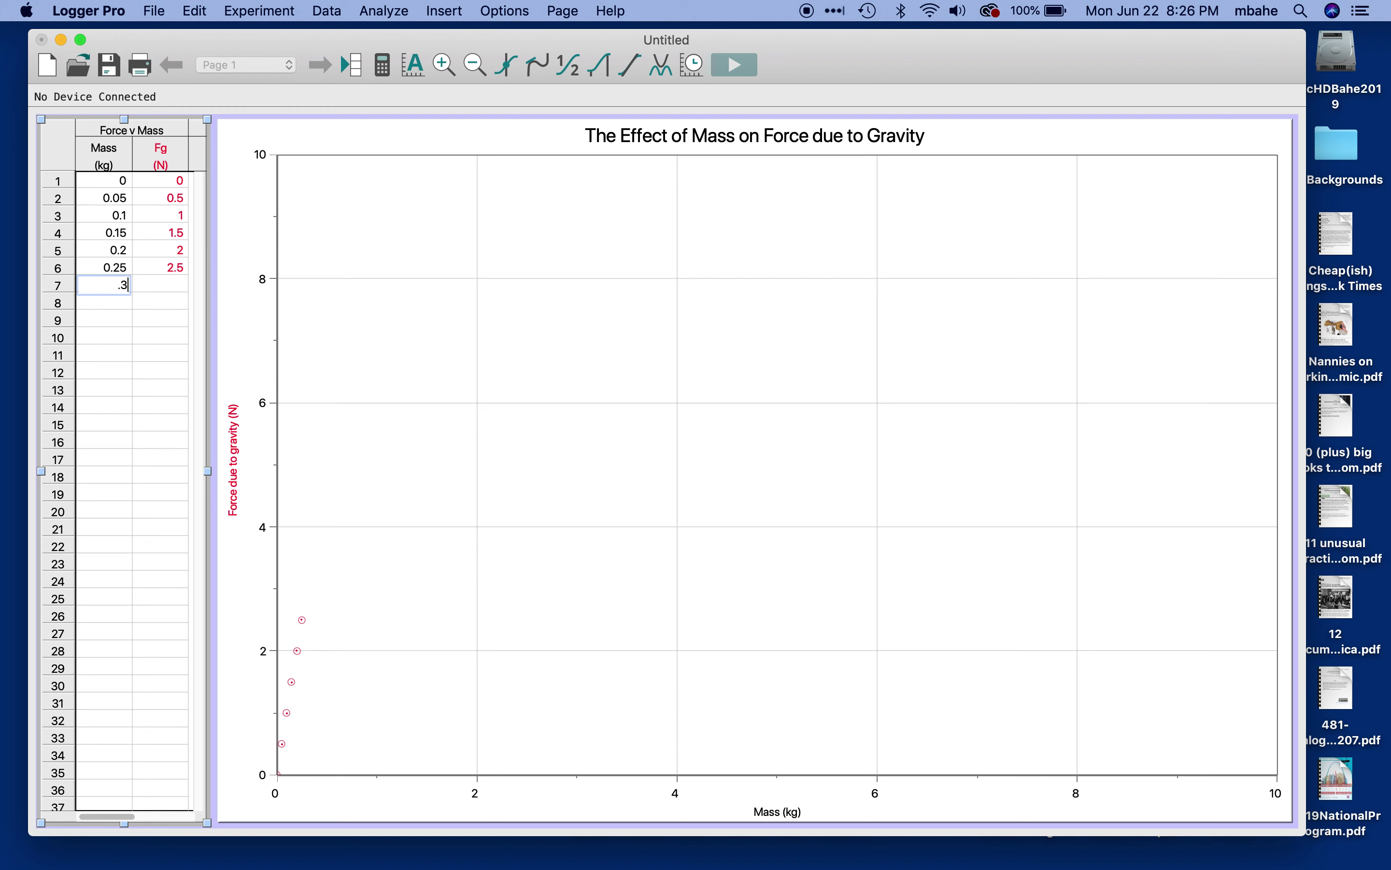
left_click(168, 286)
type("3.0")
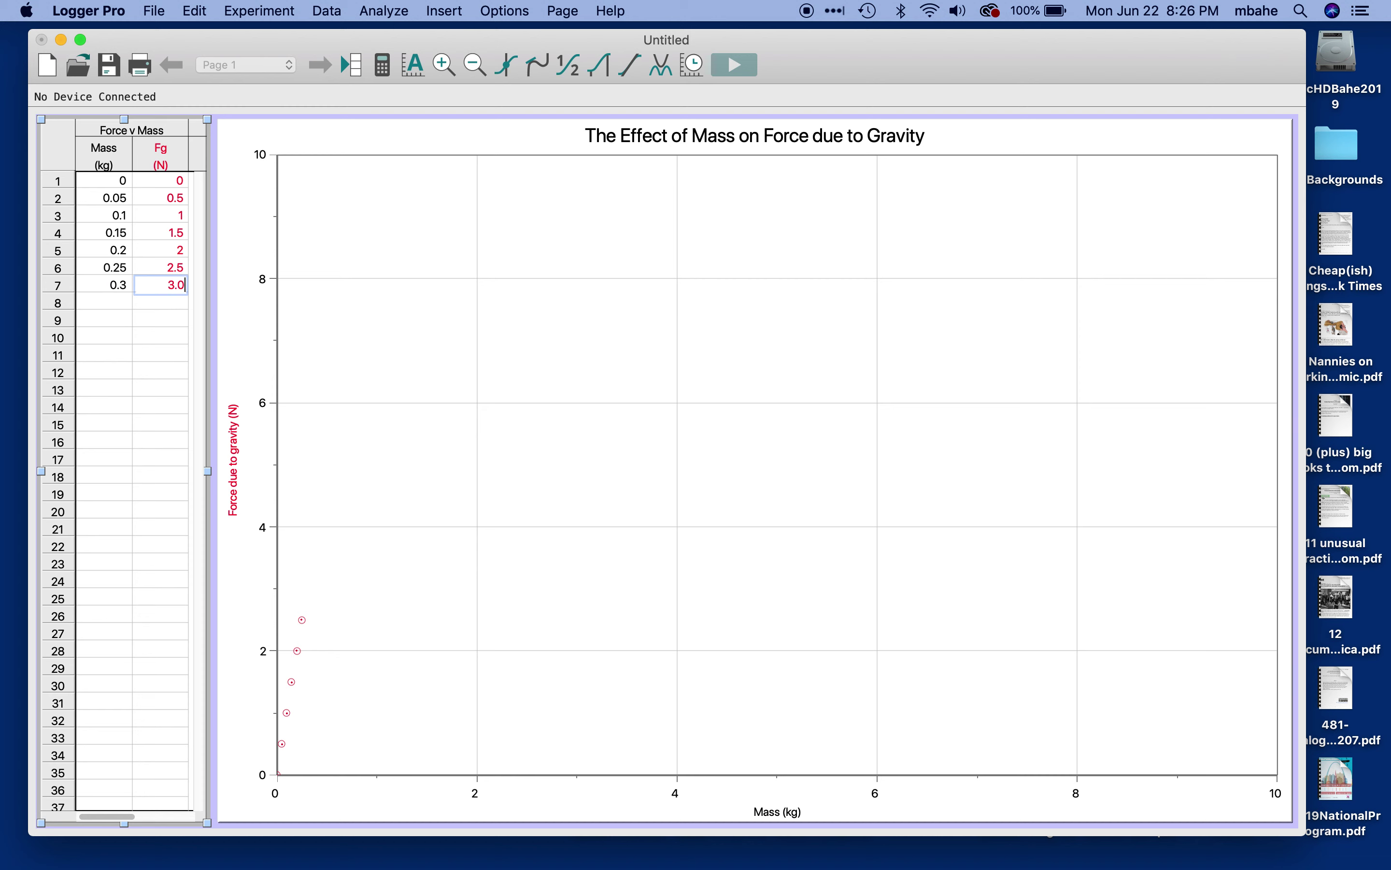
Enter mass 0.35 in row 8 and correct its force value to 3.5
left_click(110, 300)
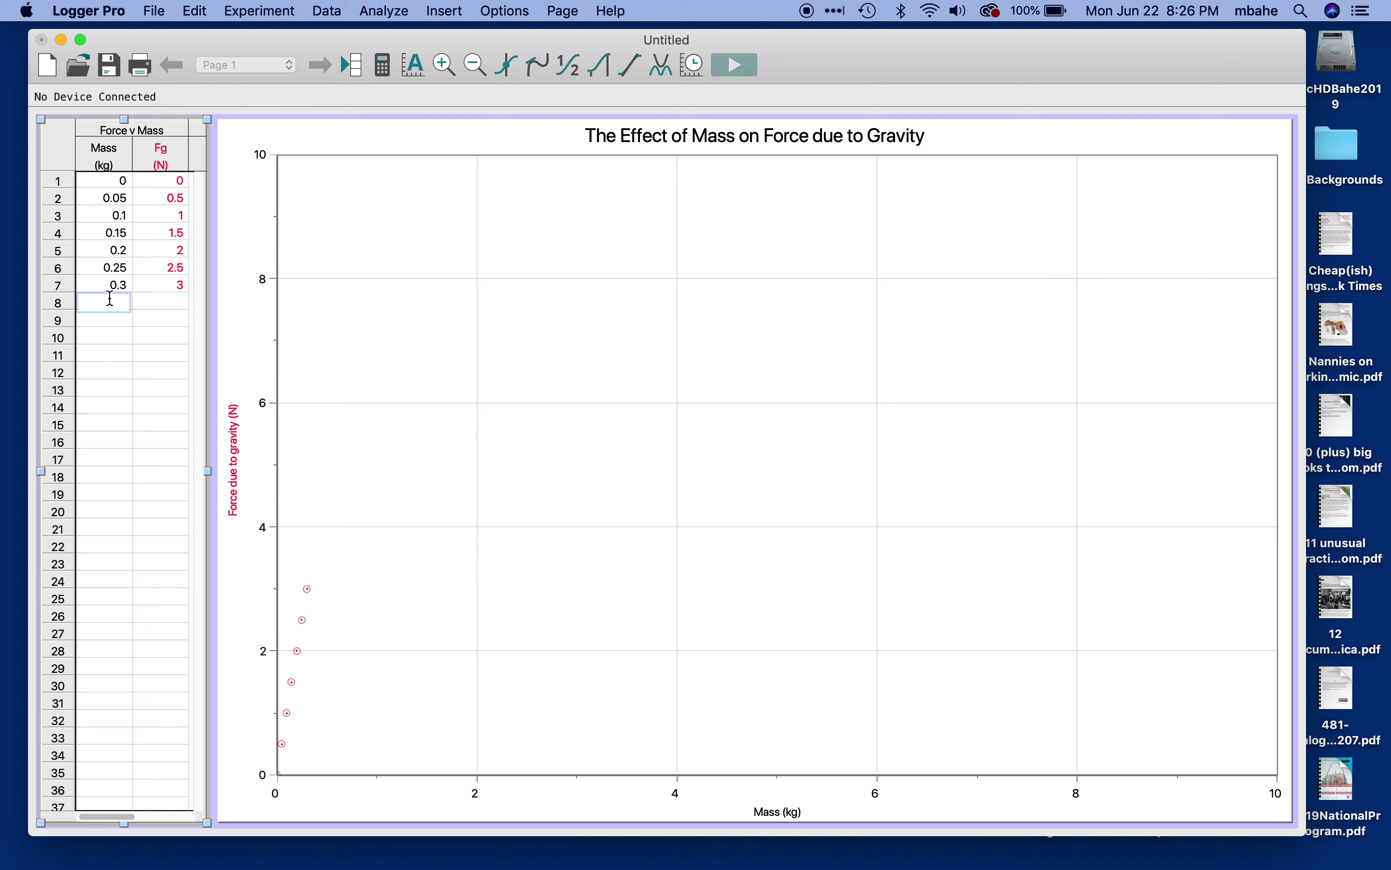
type(".35")
left_click(155, 303)
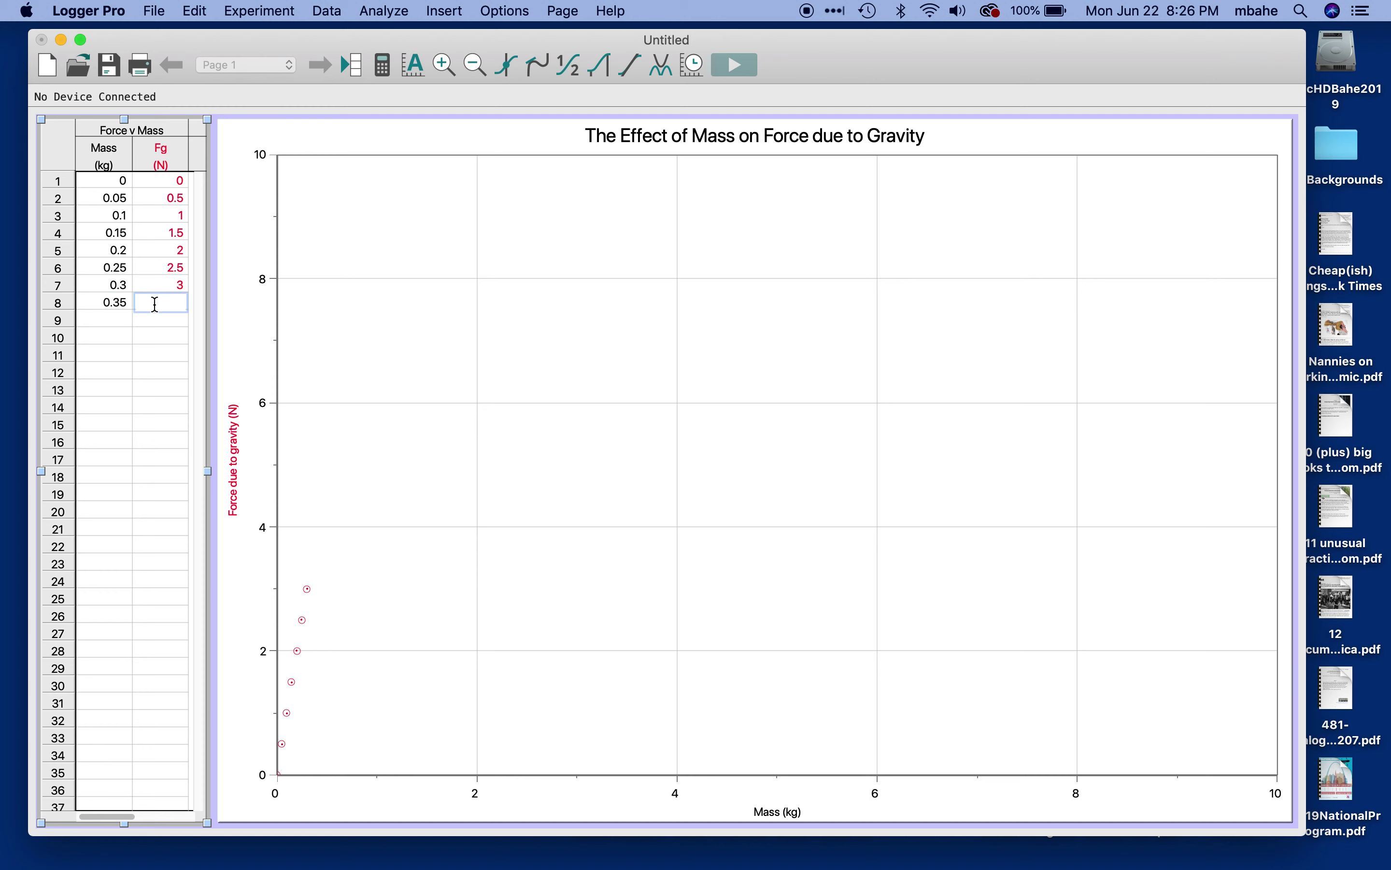
type("3.")
key("BackSpace")
type("5")
left_click(155, 305)
left_click_drag(166, 302, 212, 311)
type("0.5")
left_click(171, 305)
key("BackSpace")
Fill rows 9 and 10 with mass 0.4 and force 4.1, and mass 0.45 and force 4.4
left_click(115, 315)
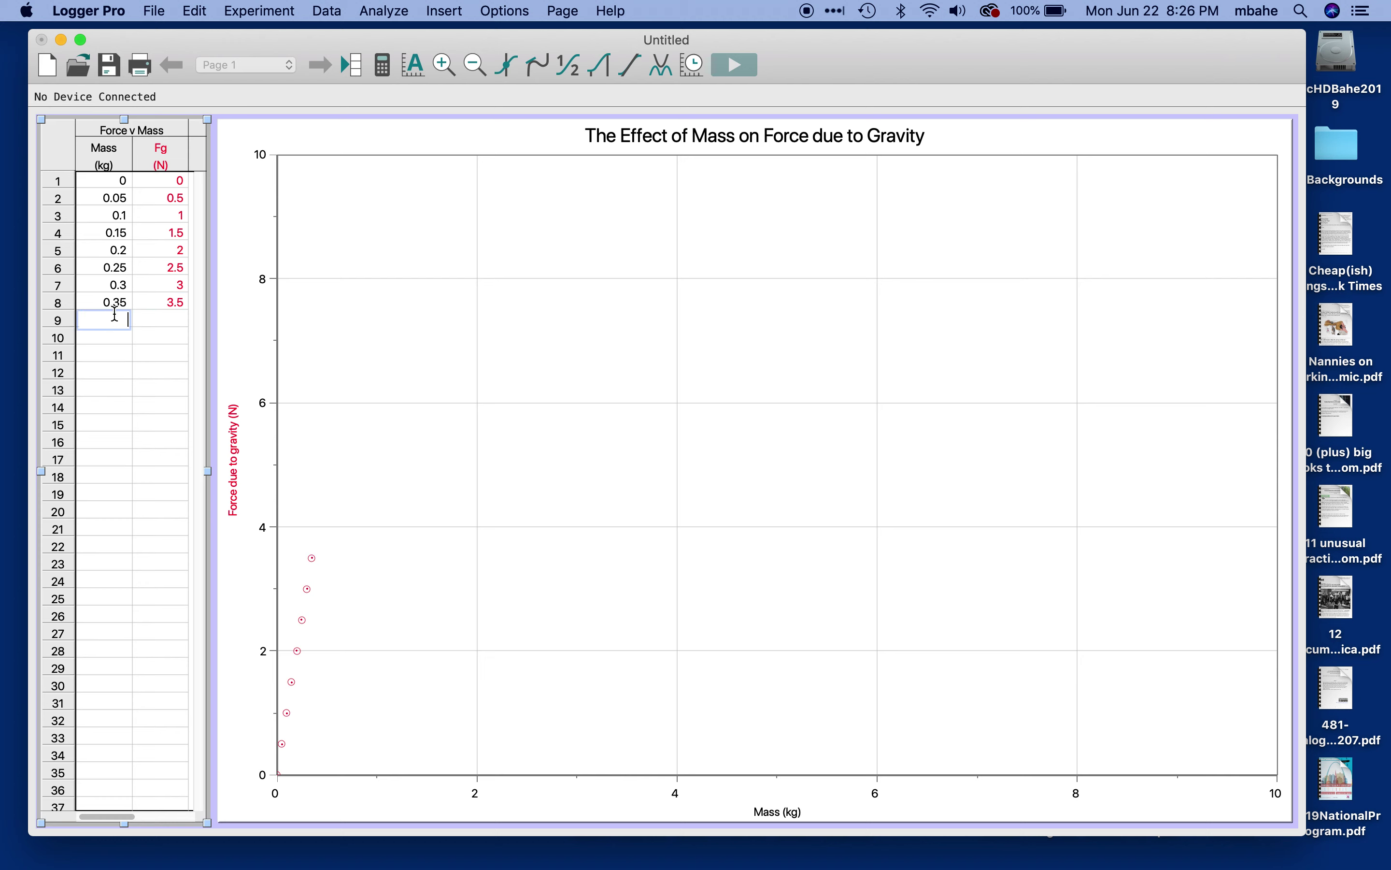
type(".4")
left_click(178, 317)
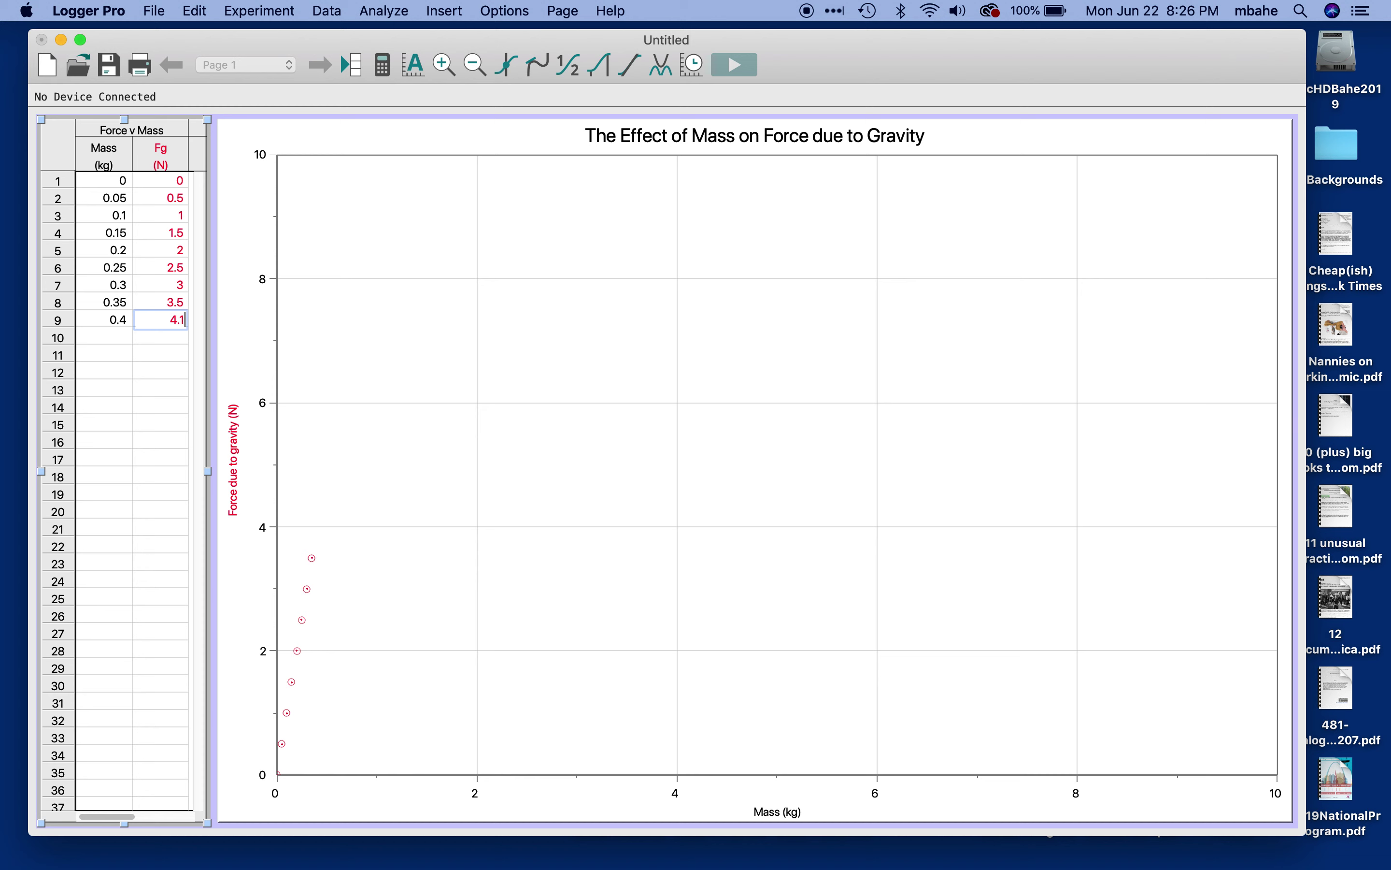
type("4.1")
left_click(121, 335)
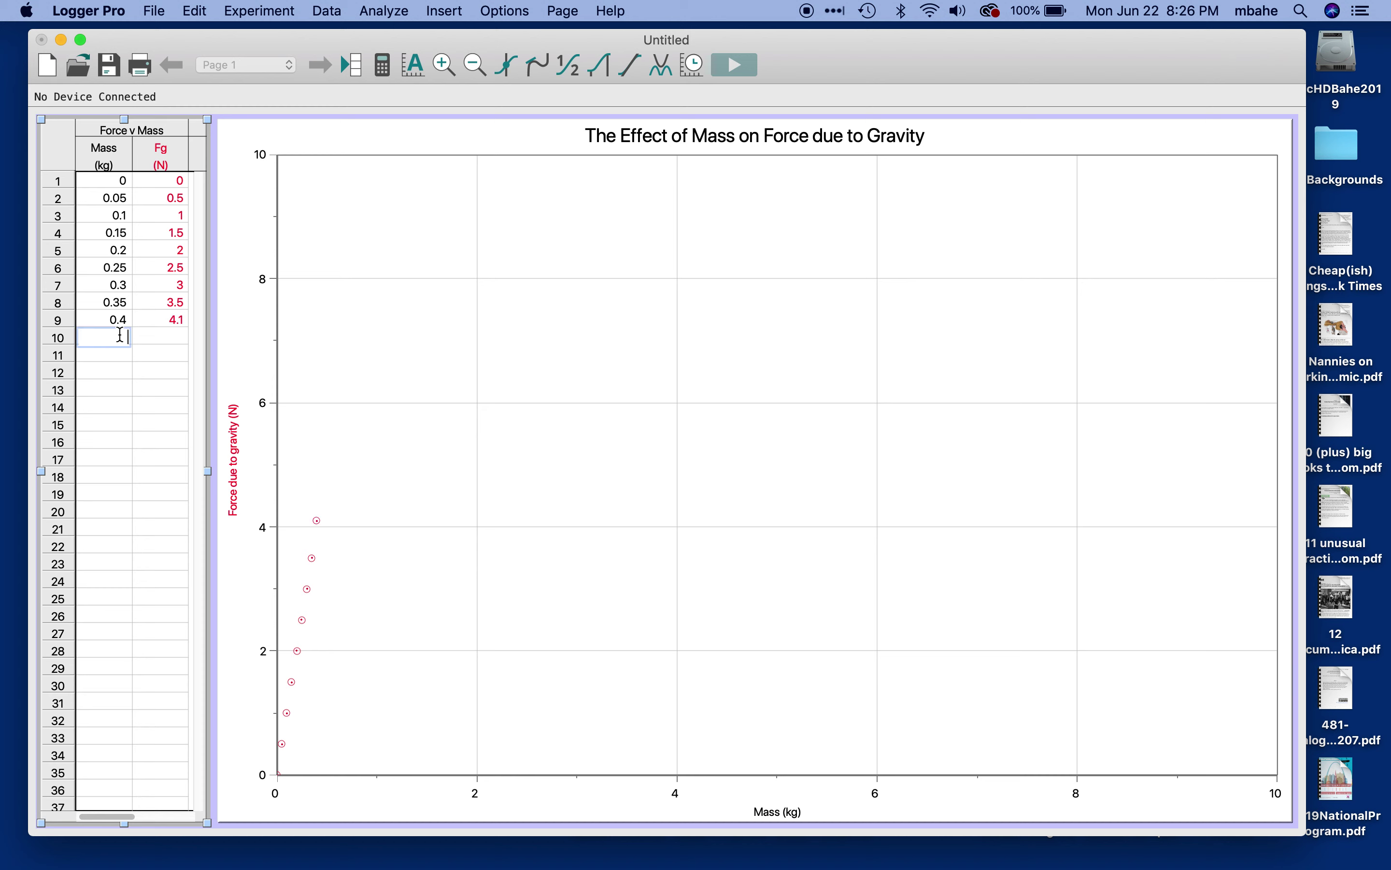
type(".45")
left_click(173, 333)
type("4.4")
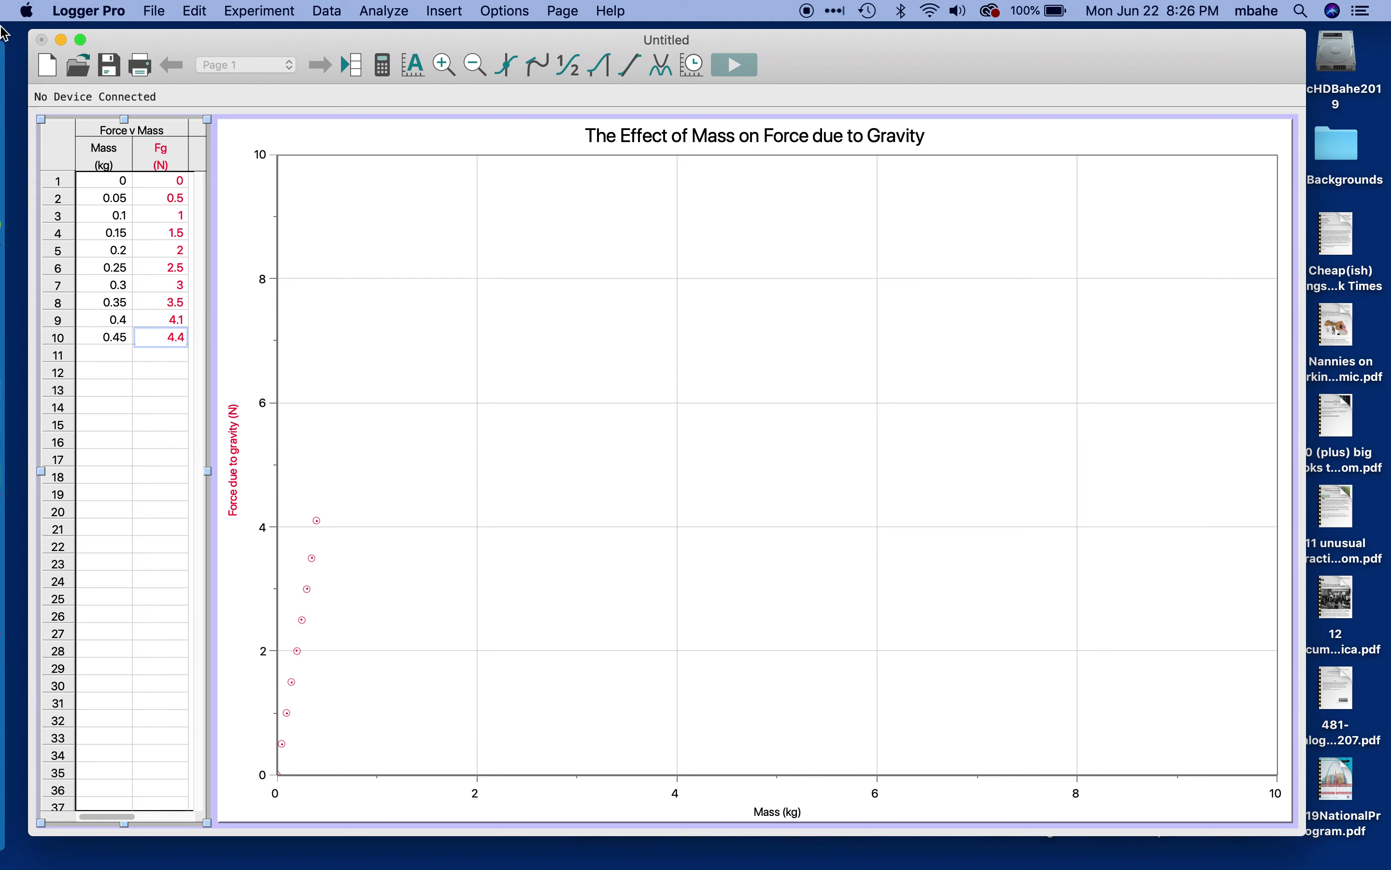
Enter mass 0.5 and force 5.0 in row 11 of the data table
left_click(114, 353)
left_click(114, 353)
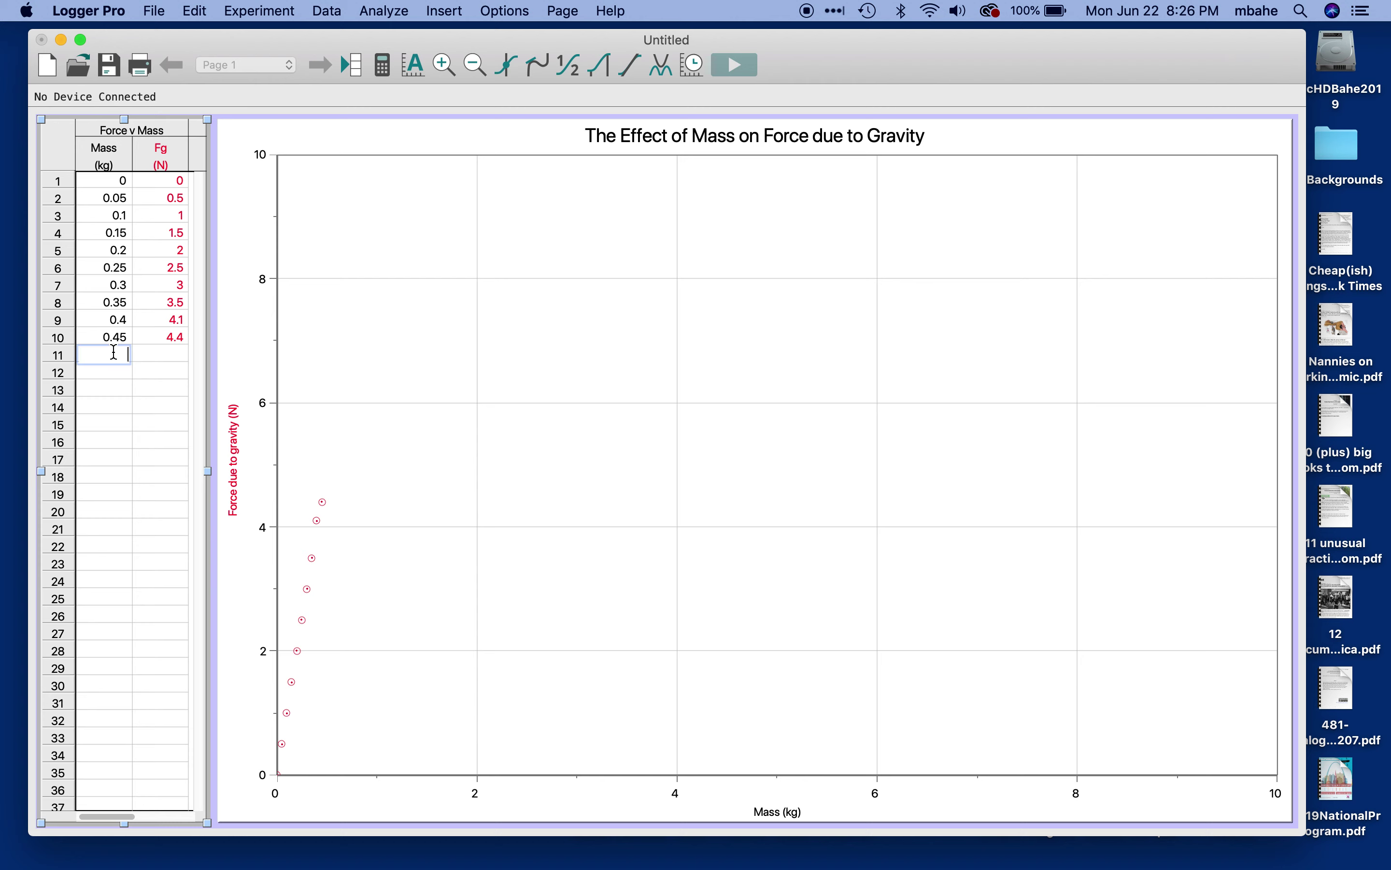
left_click(165, 352)
type("5.")
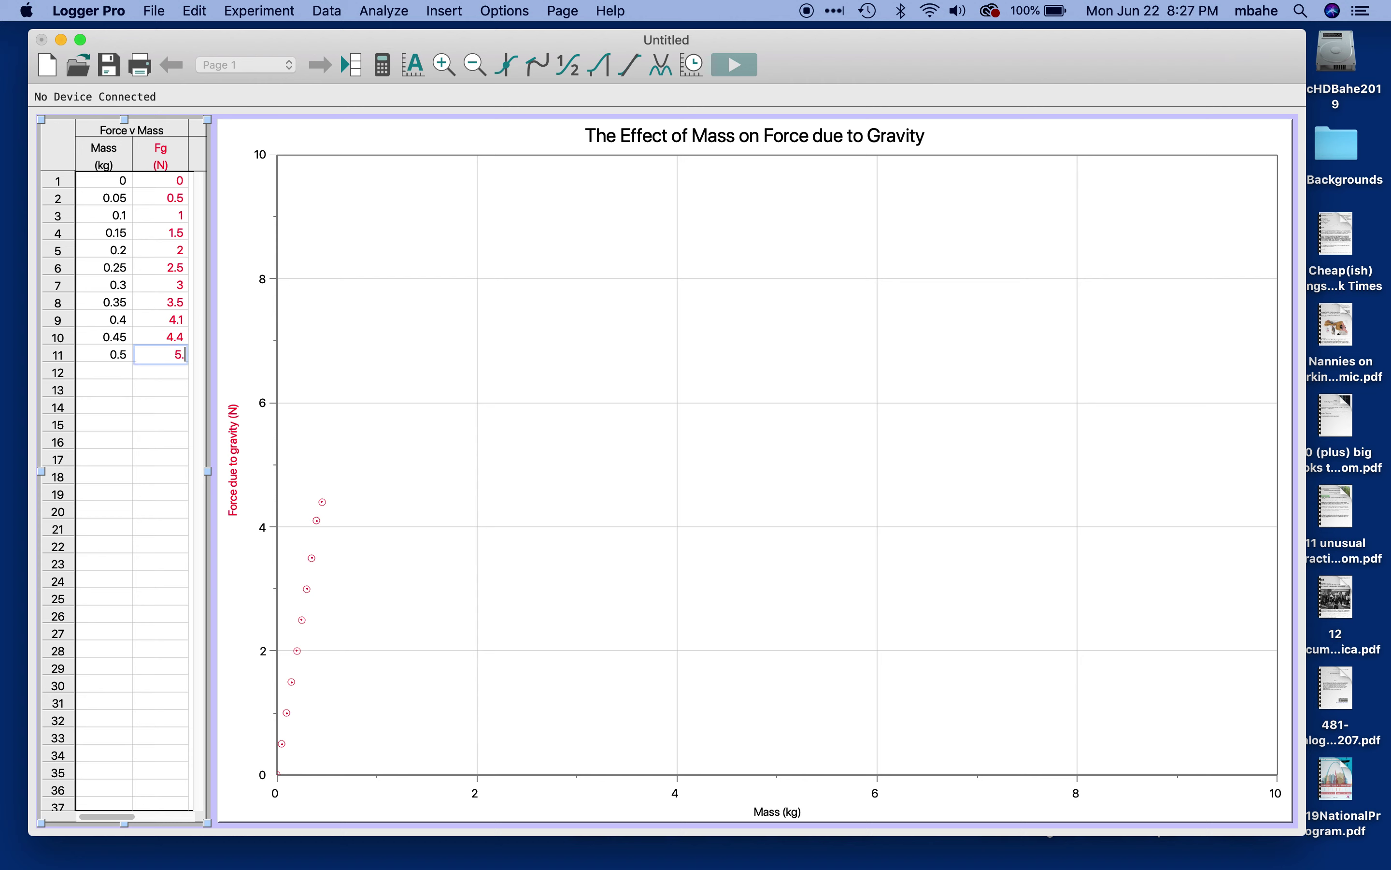
type("0")
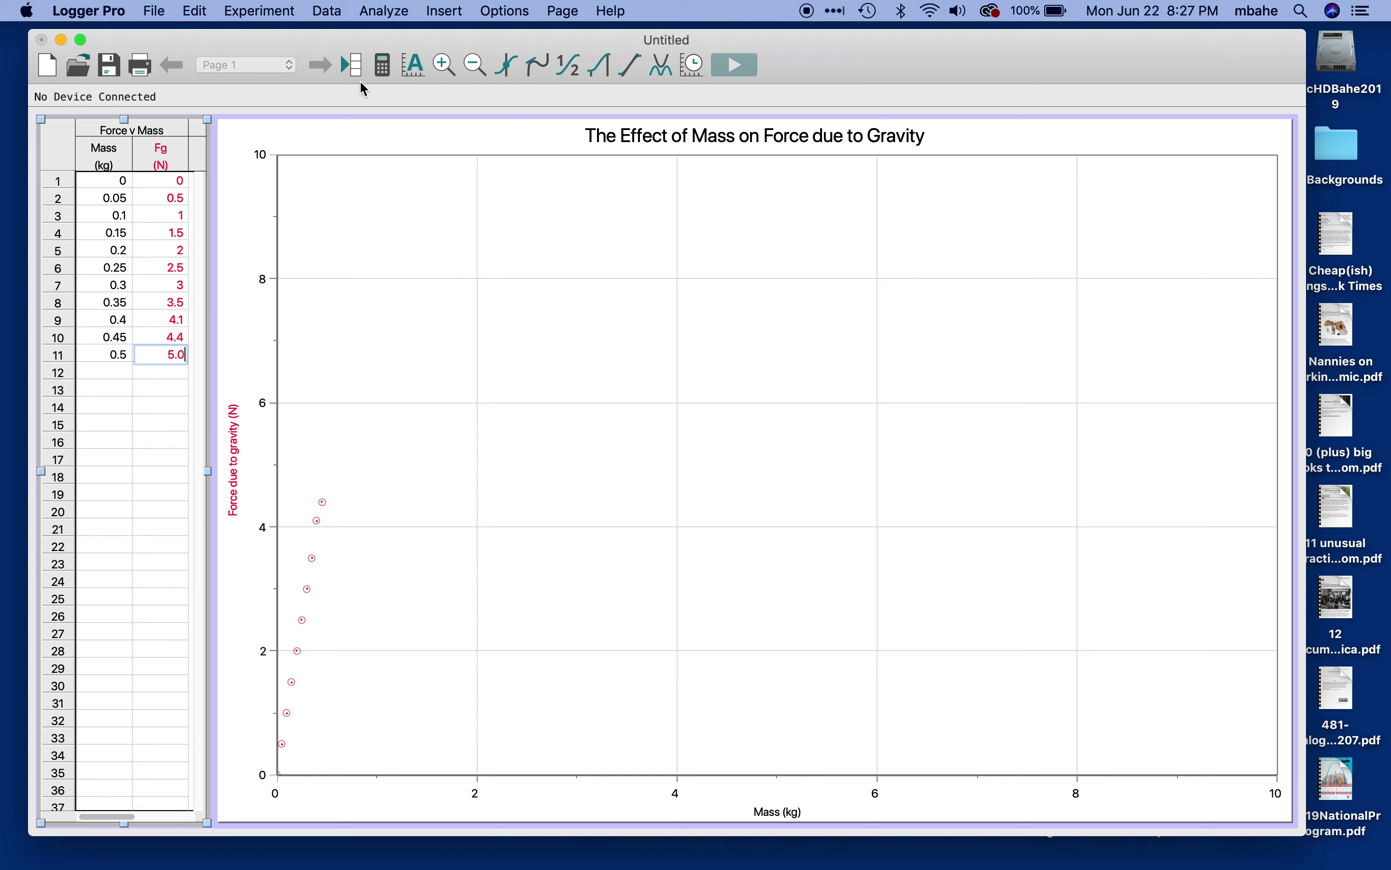
Autoscale the graph to the data and add a linear fit, placing its results box in the empty area below the line
left_click(420, 73)
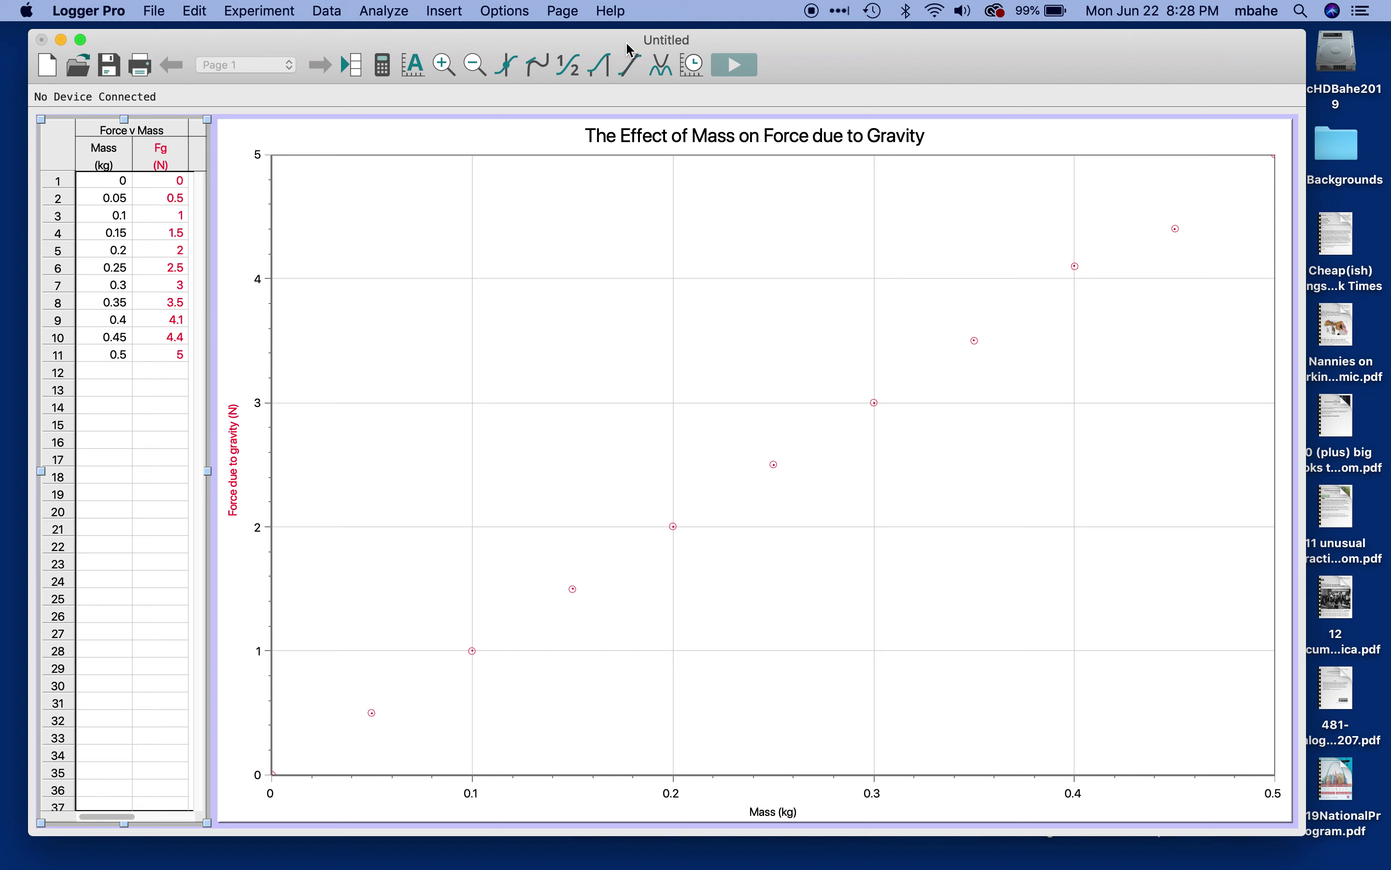
left_click(635, 65)
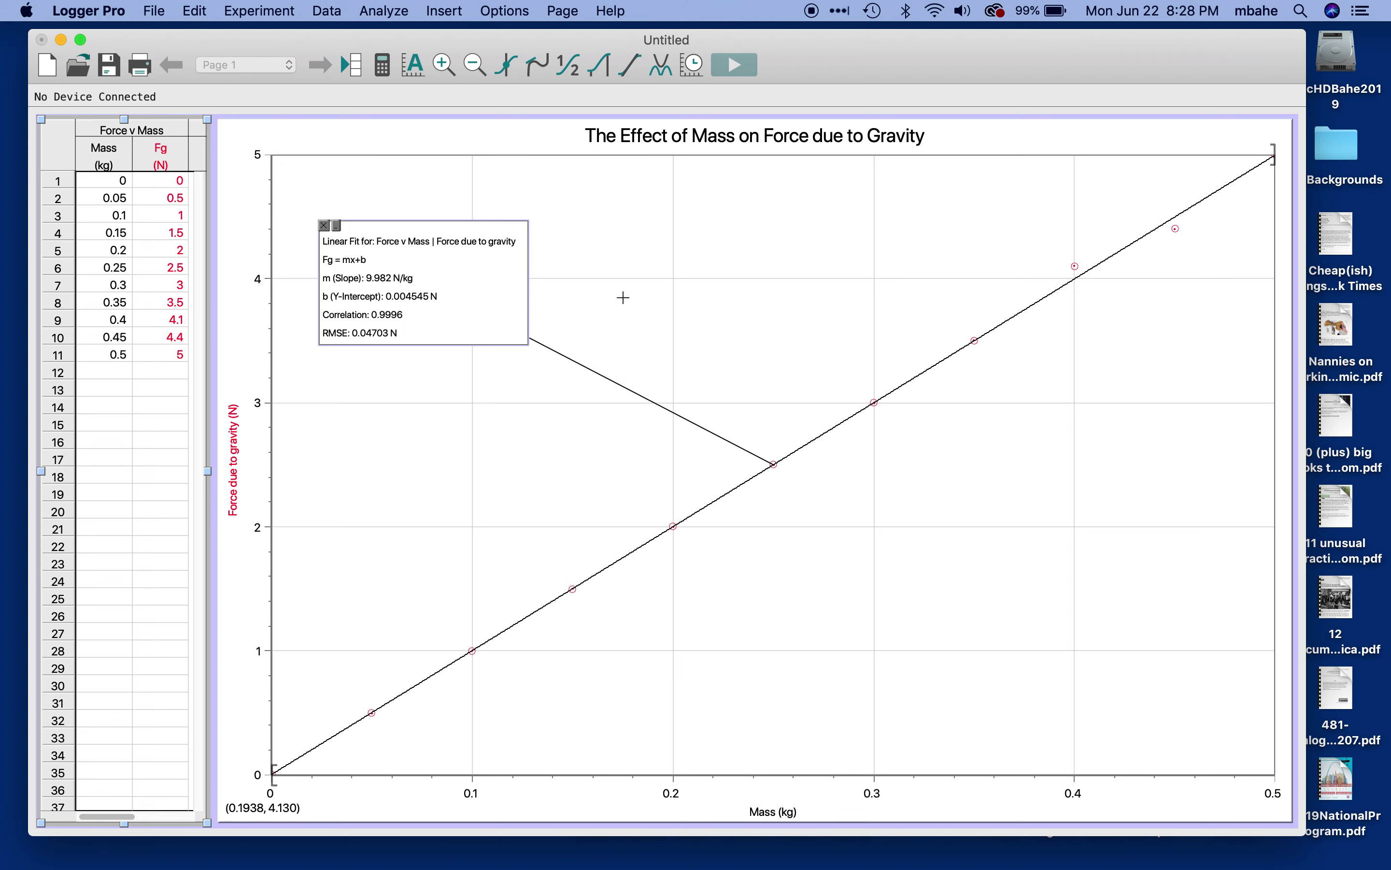
left_click_drag(506, 289, 1104, 485)
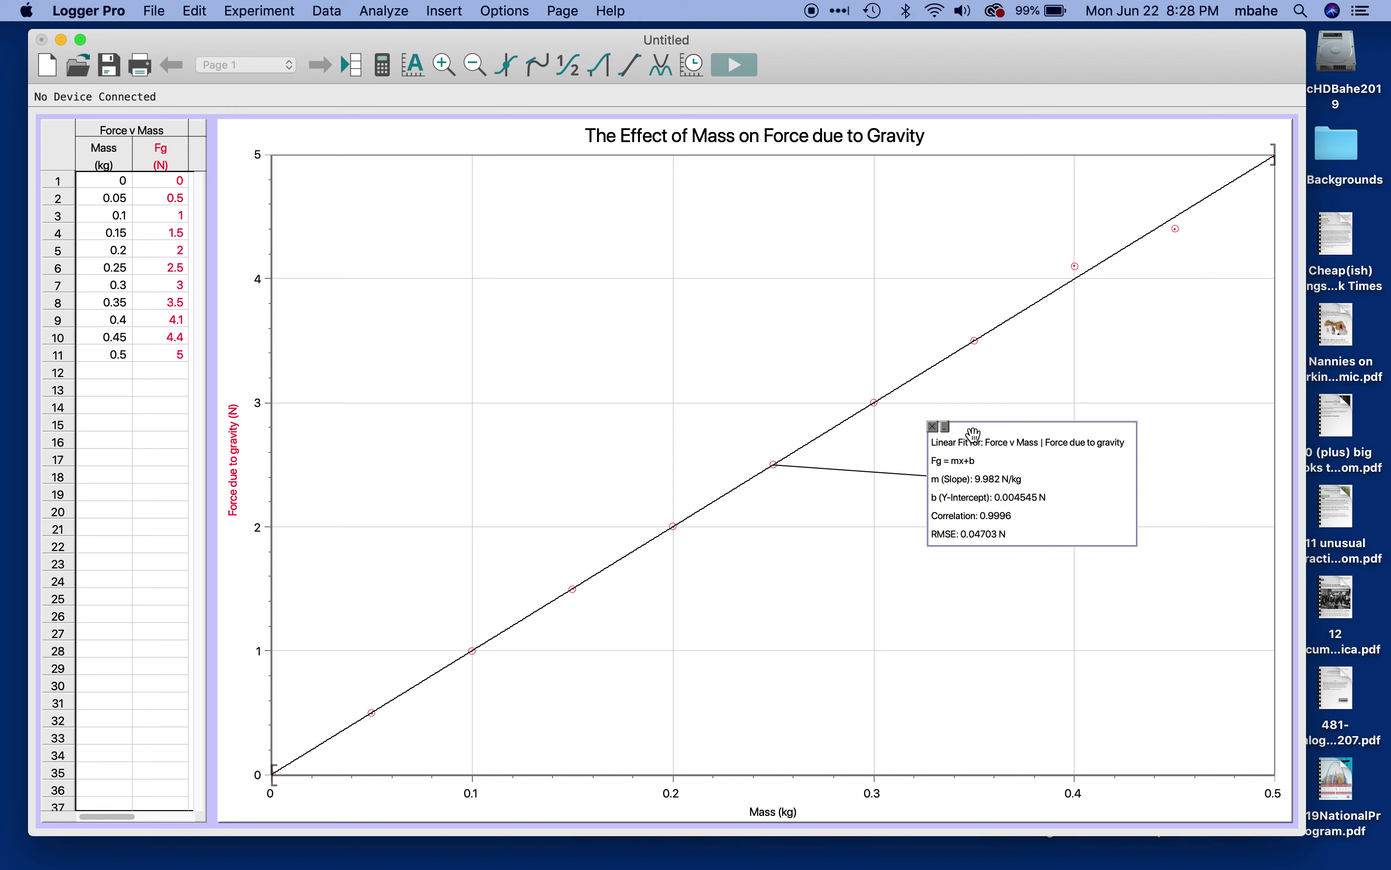
left_click_drag(974, 429, 1029, 427)
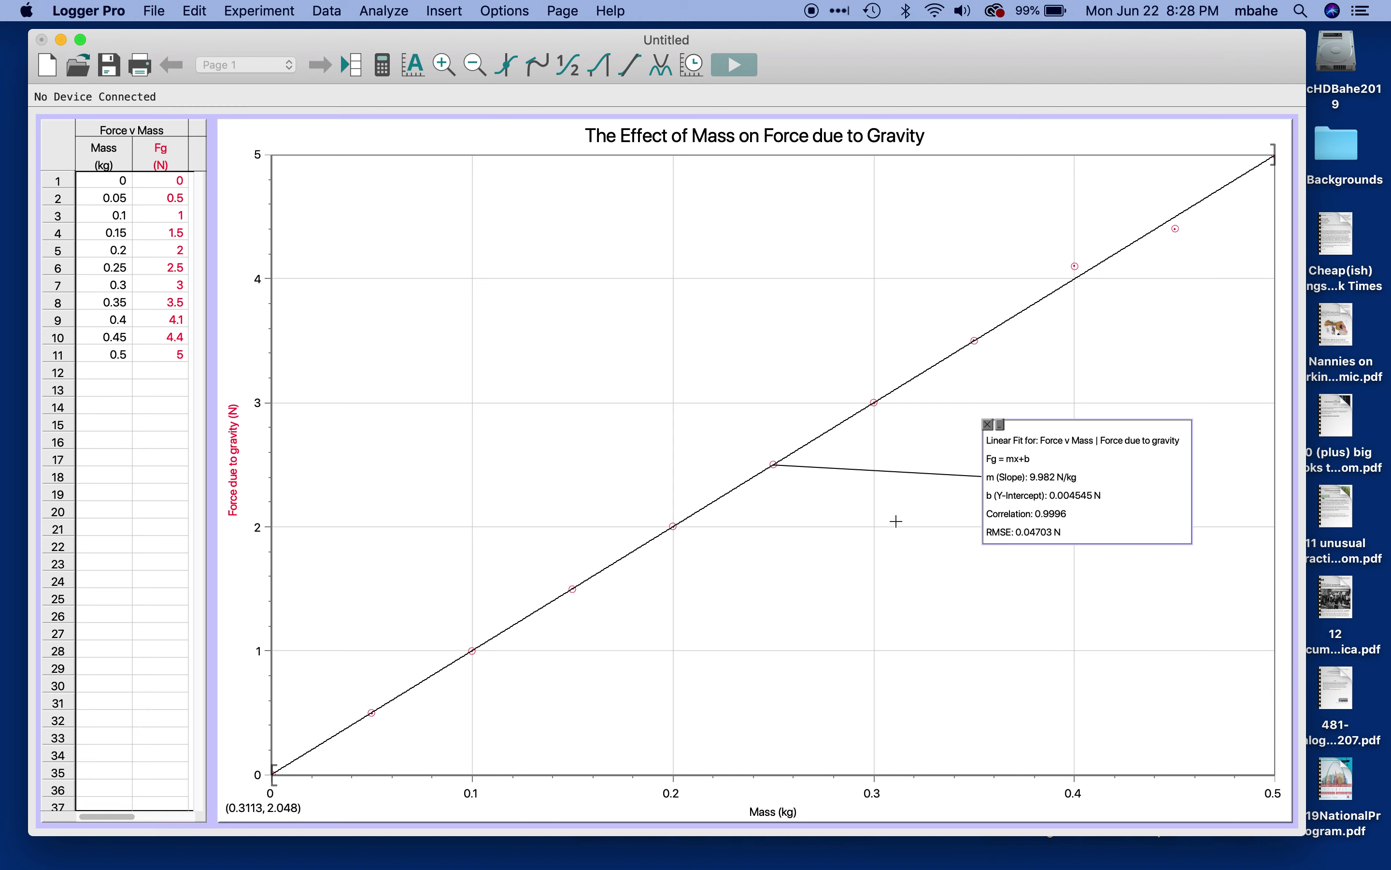
Set the page orientation to landscape in the page setup
left_click(160, 14)
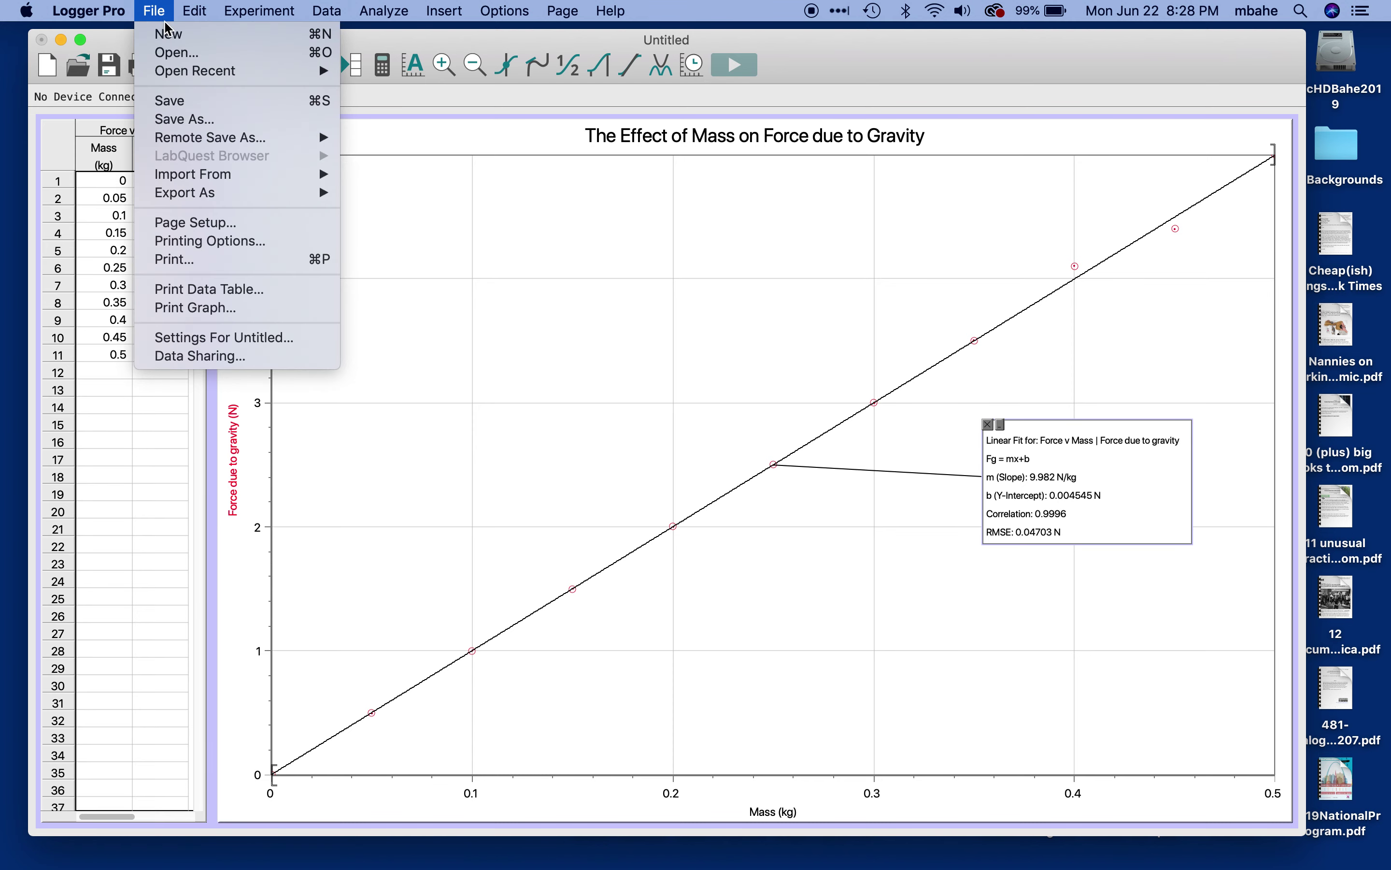
left_click(196, 224)
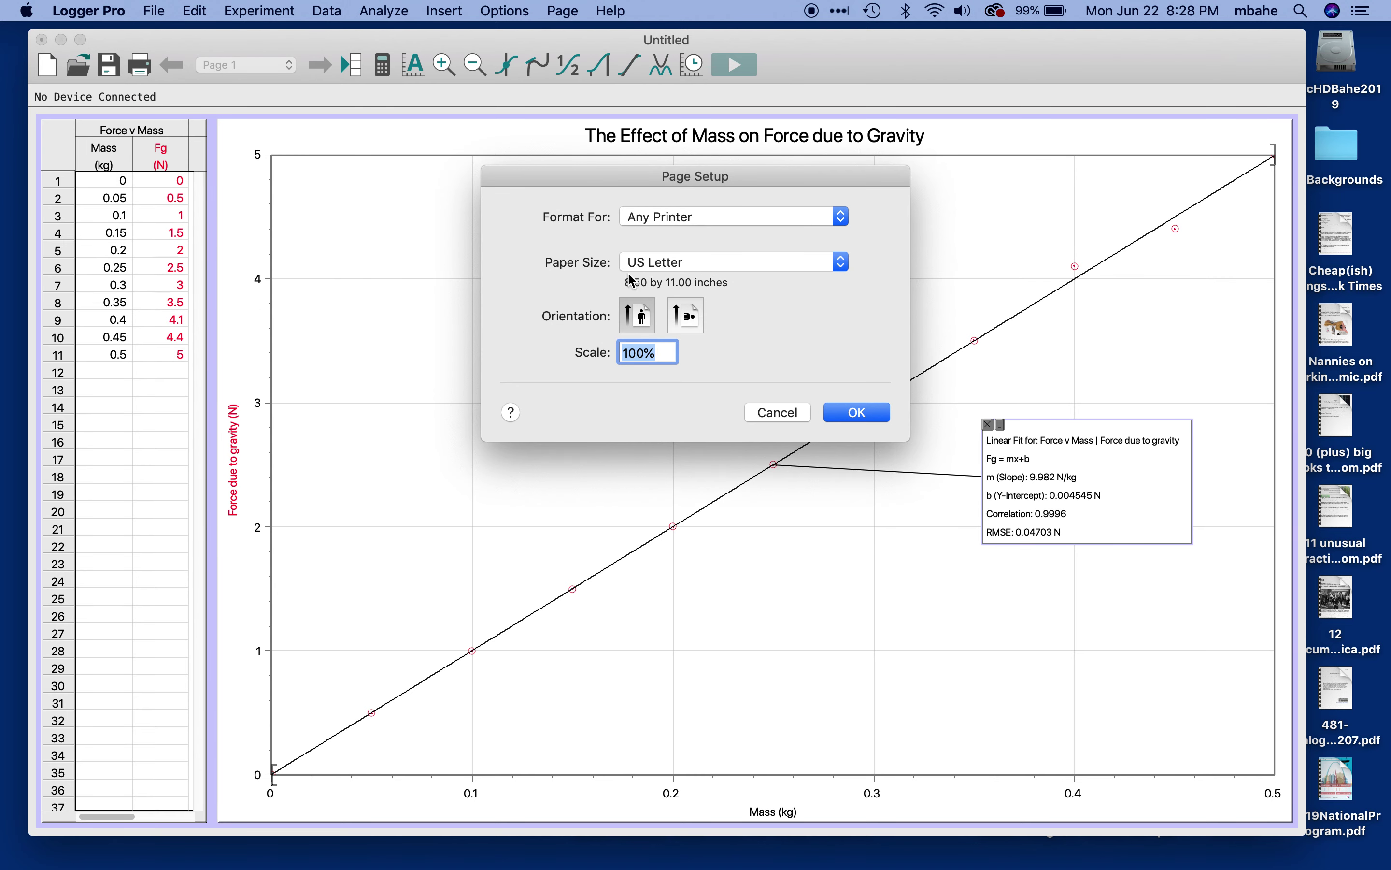
left_click(693, 322)
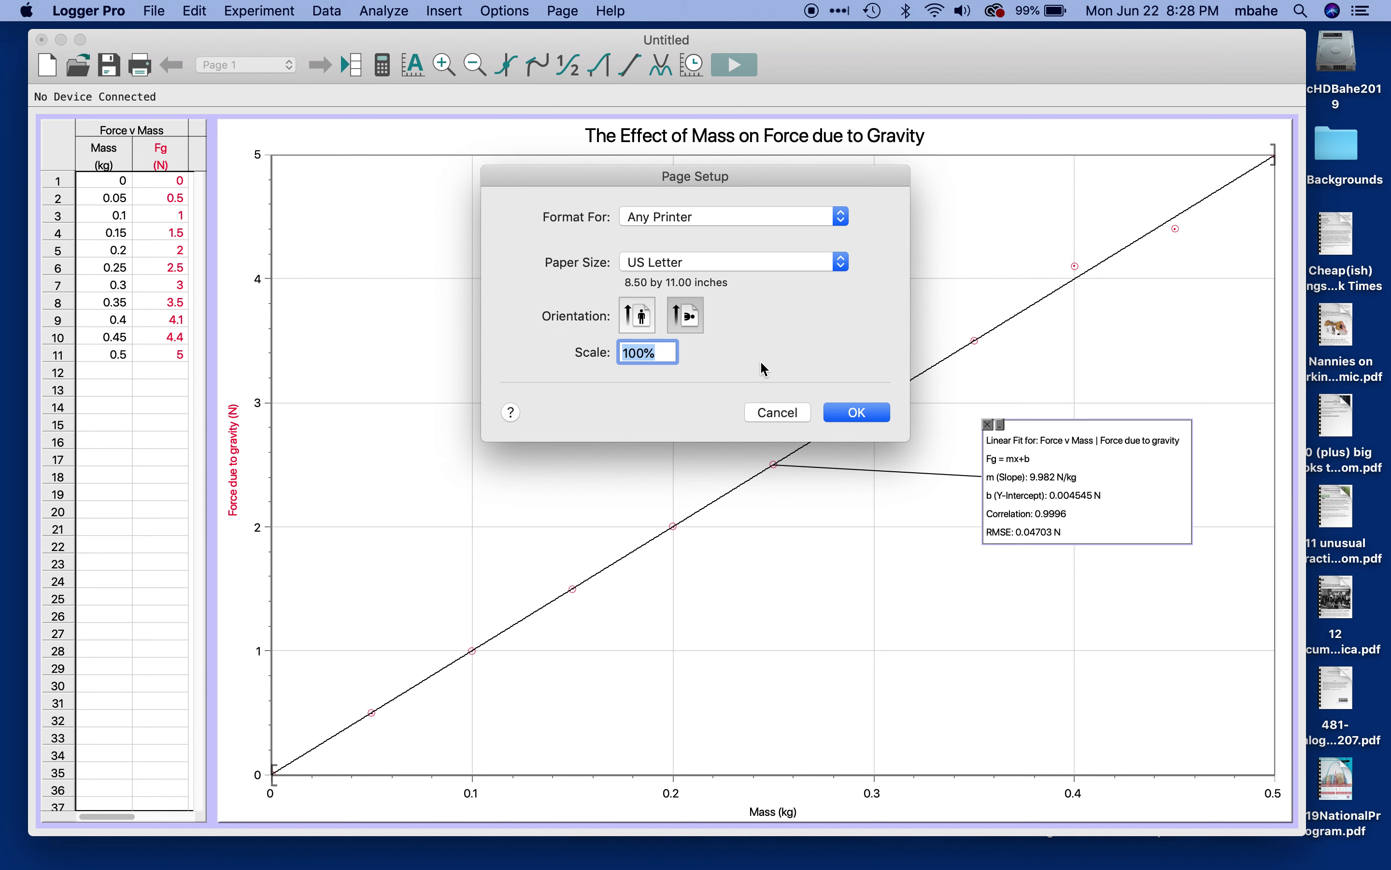
left_click(841, 416)
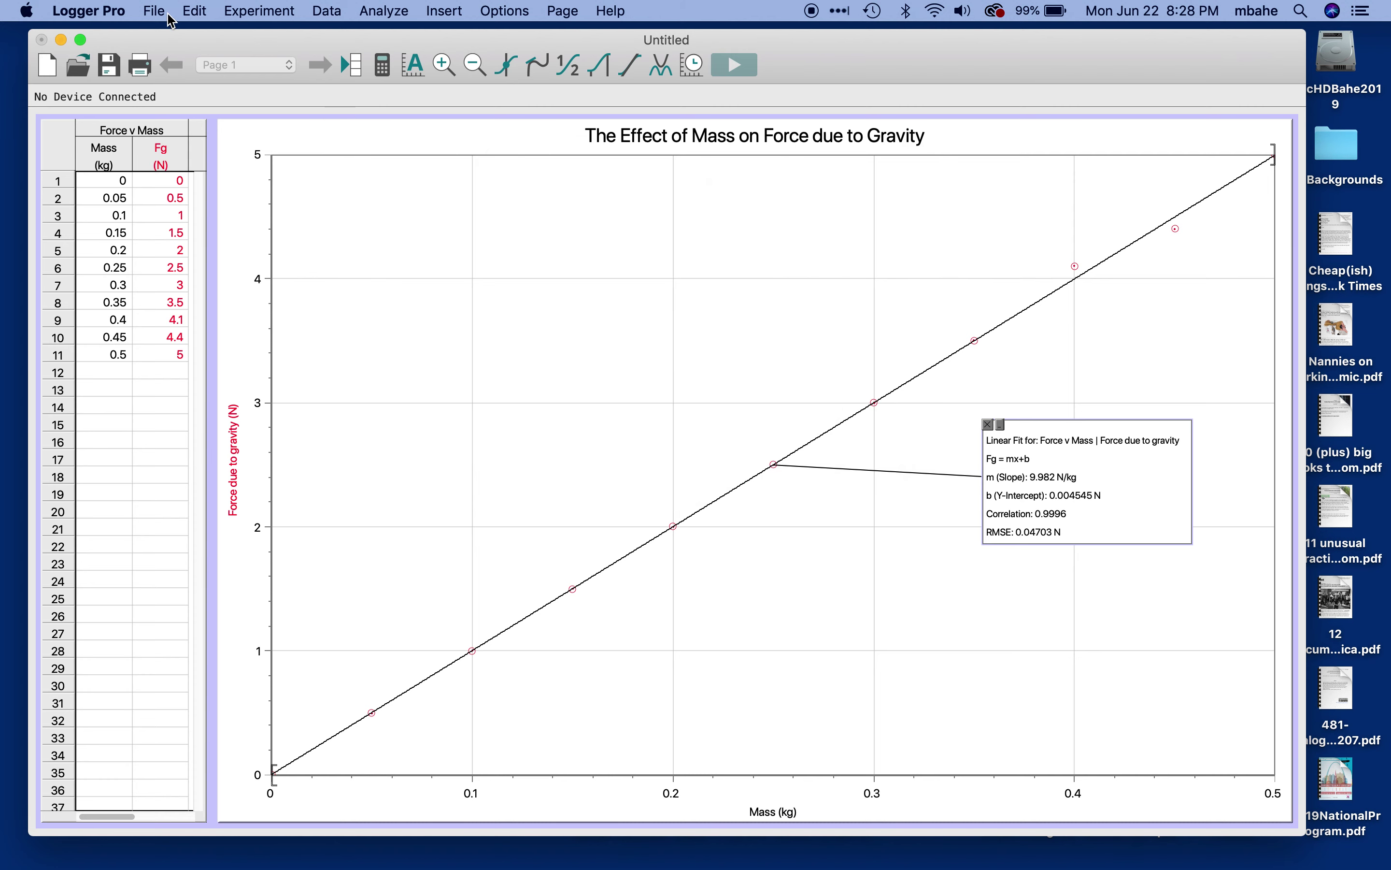
Preview the graph's printout with "Graph" added after the surname in the footer name, and cancel printing
left_click(168, 14)
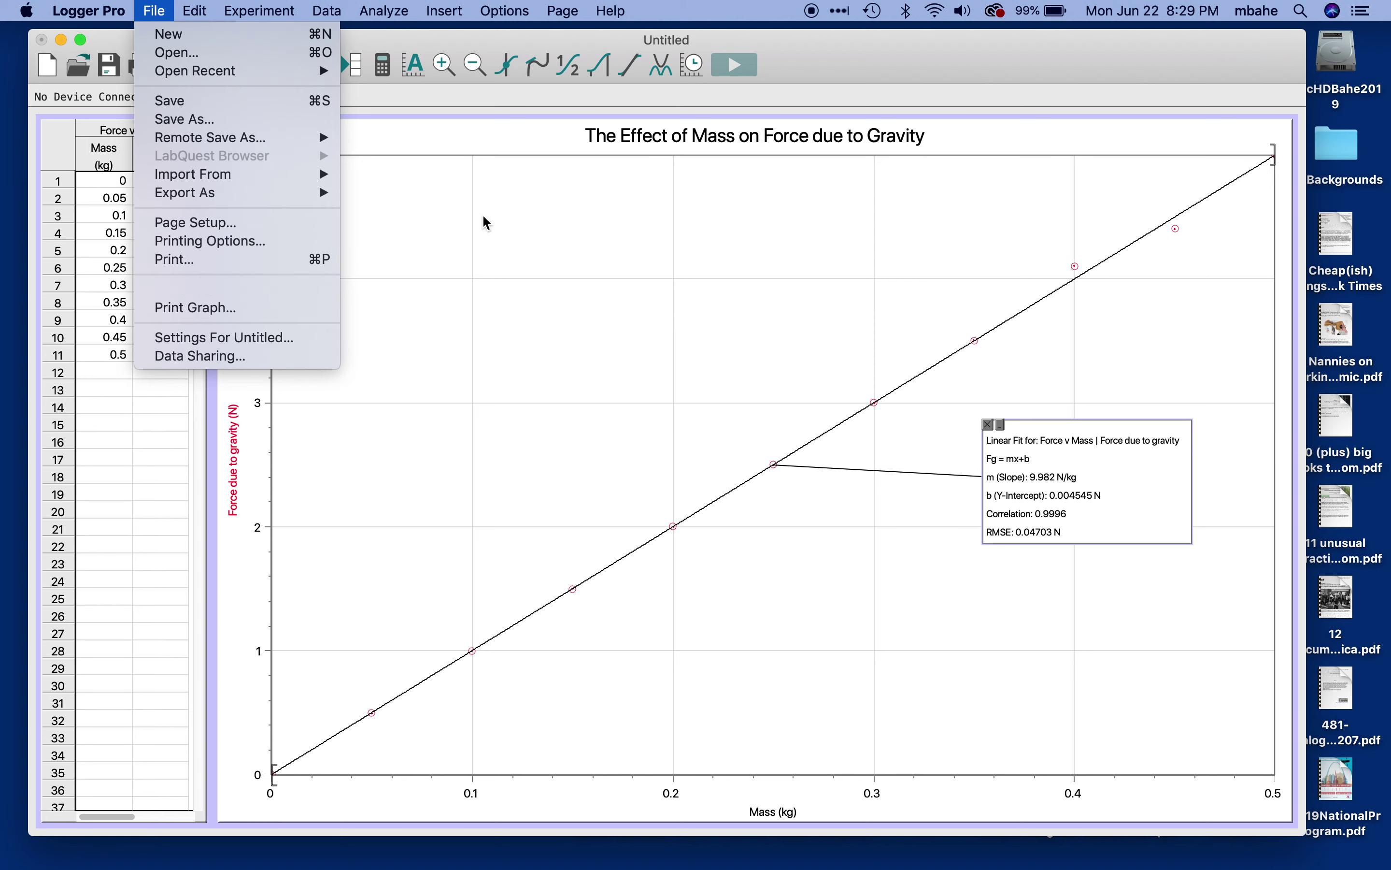
left_click(239, 308)
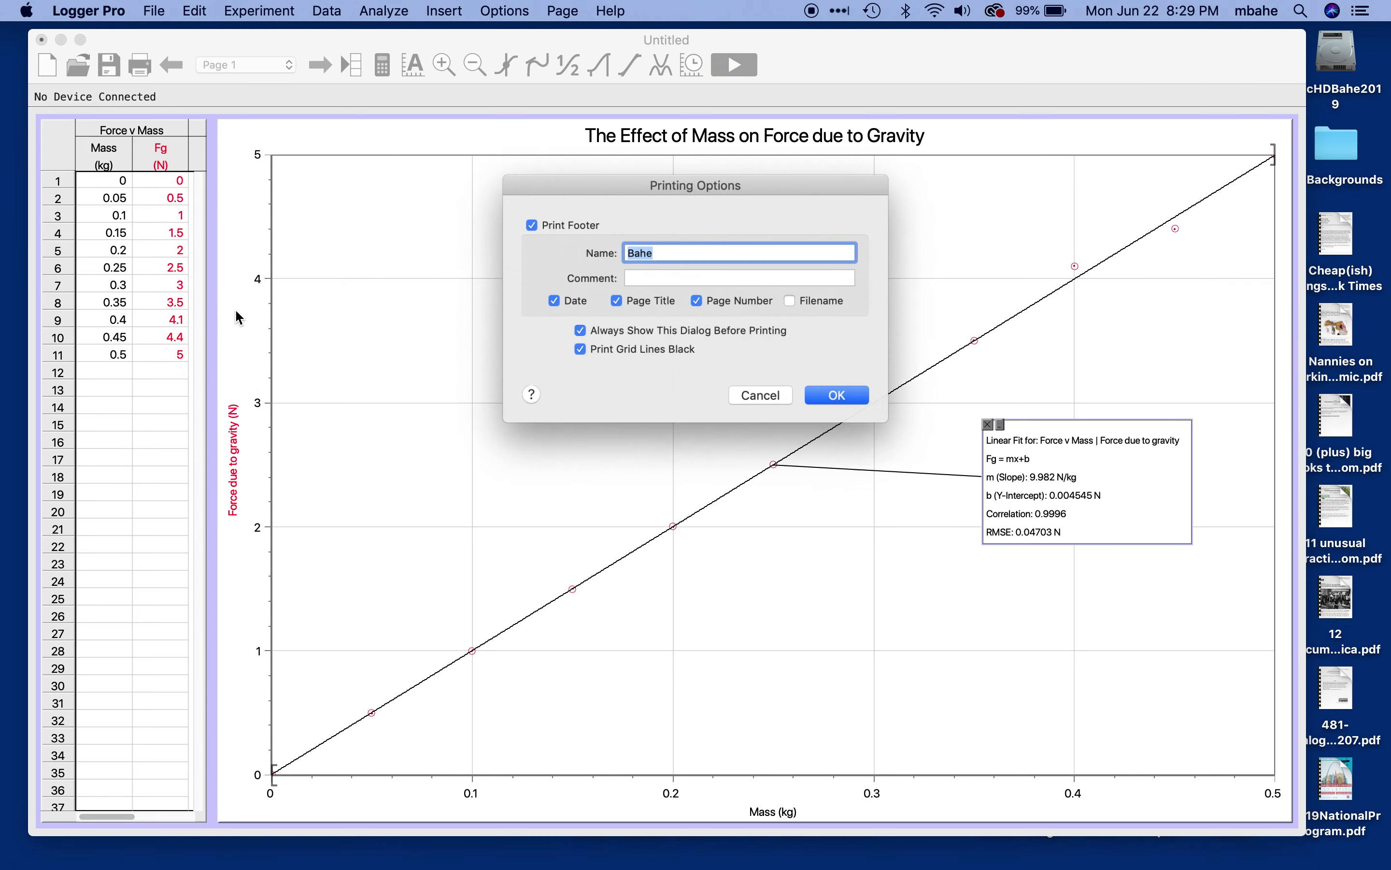
left_click(658, 252)
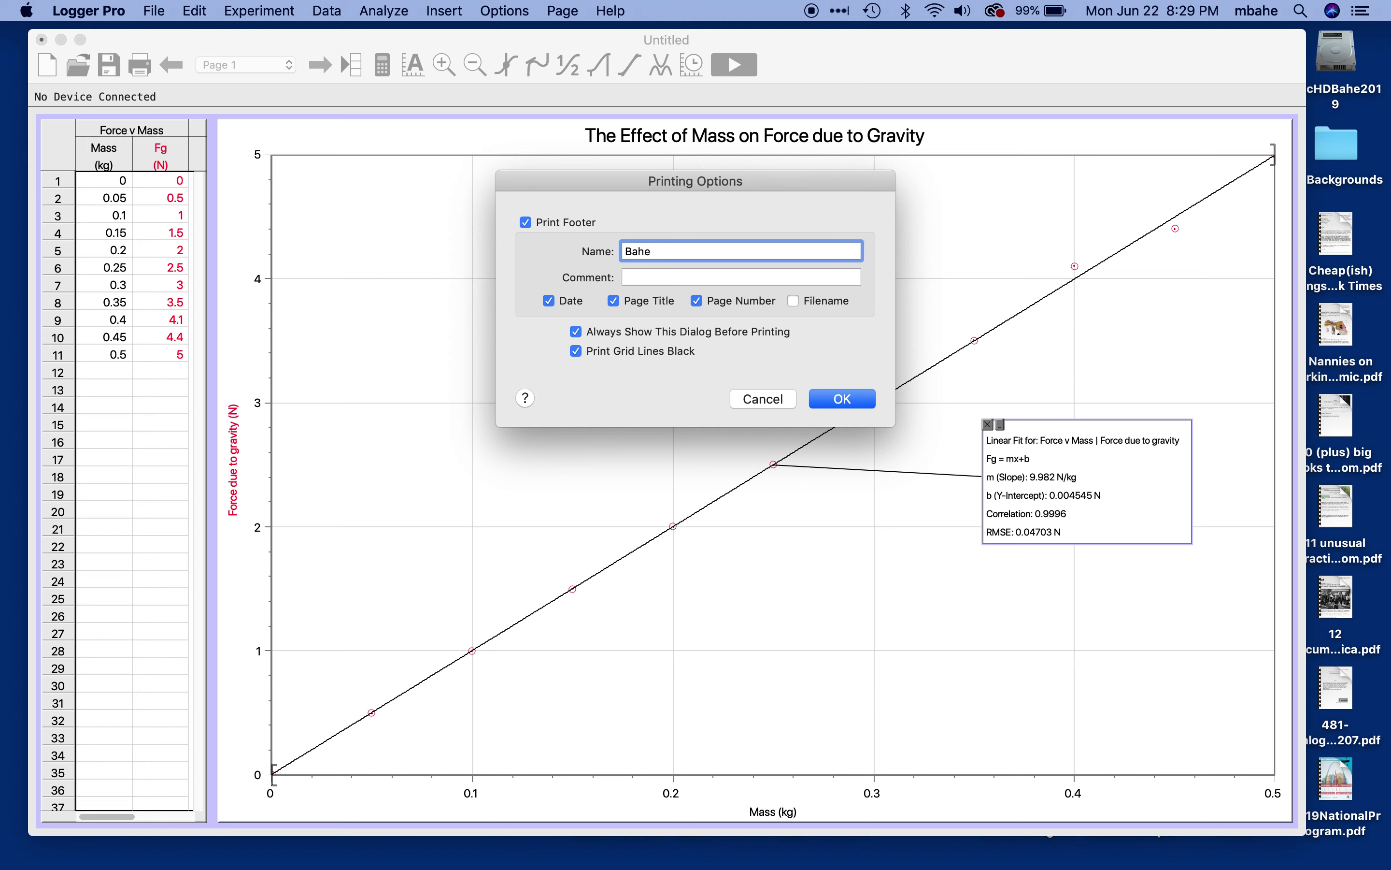
type("Graph")
left_click(843, 399)
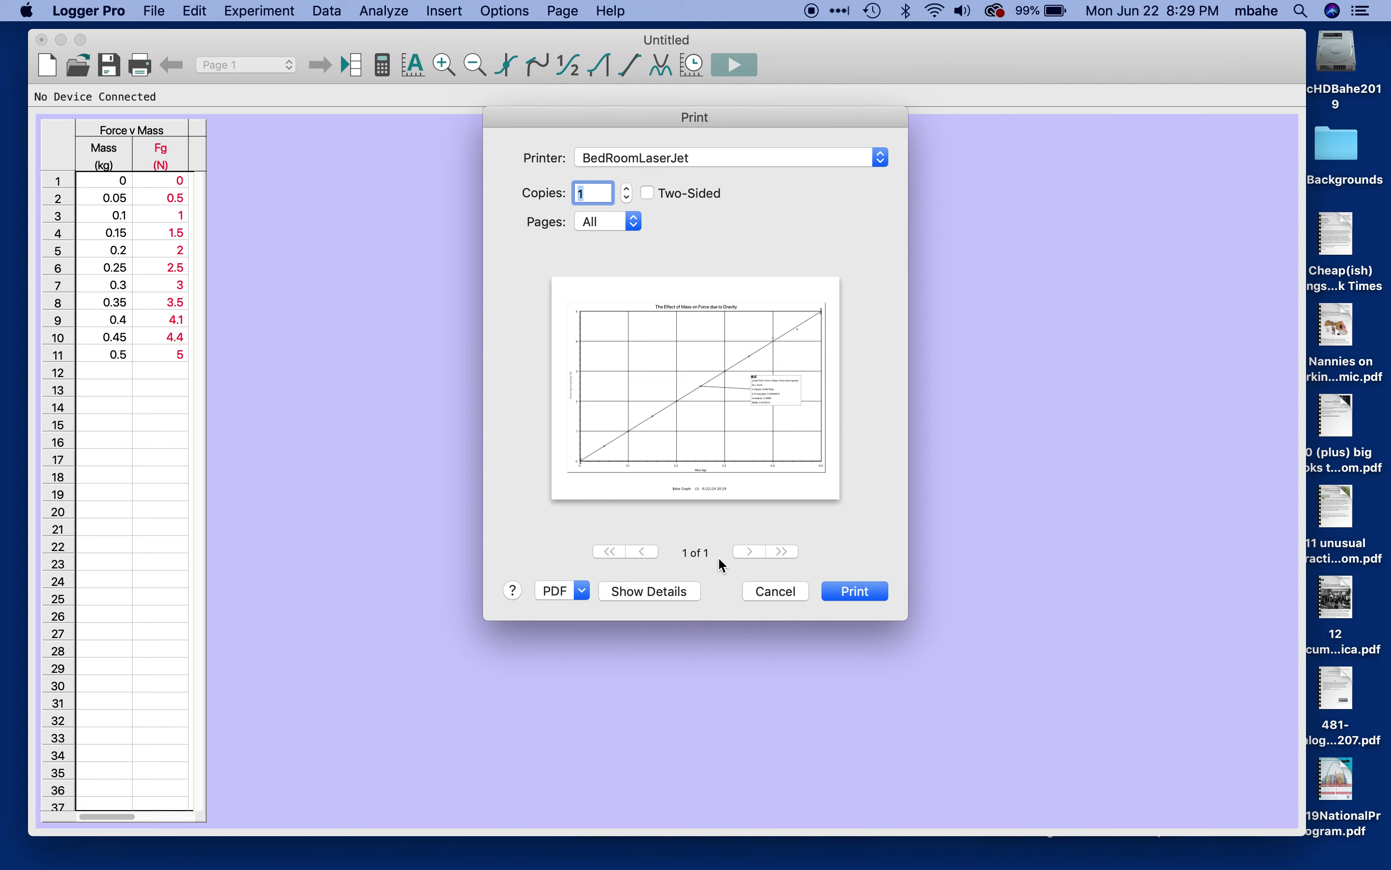
left_click(775, 591)
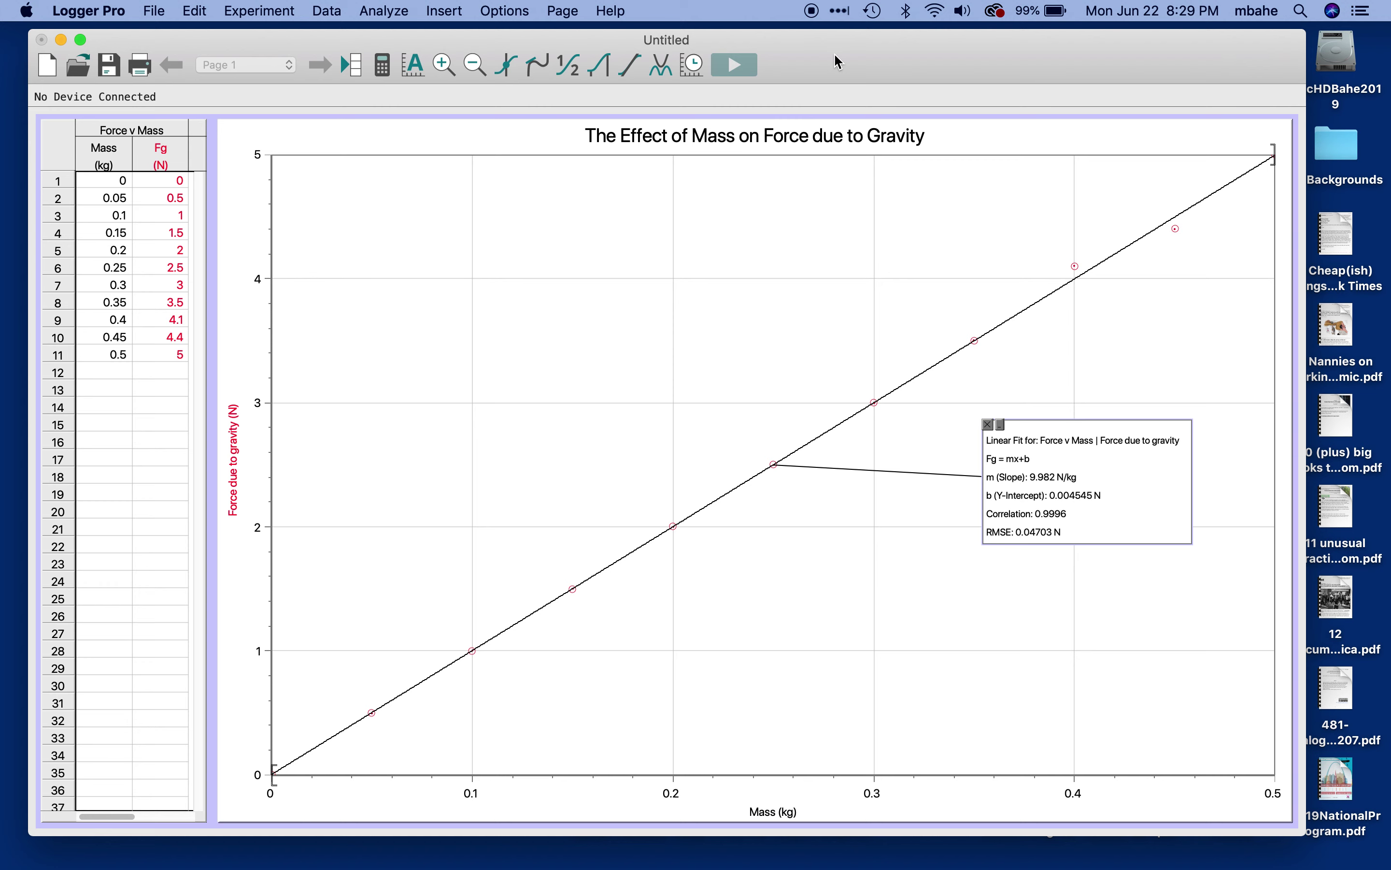
Save the file to the Desktop, named with the author's surname followed by "Mass v Force Gravity"
left_click(158, 12)
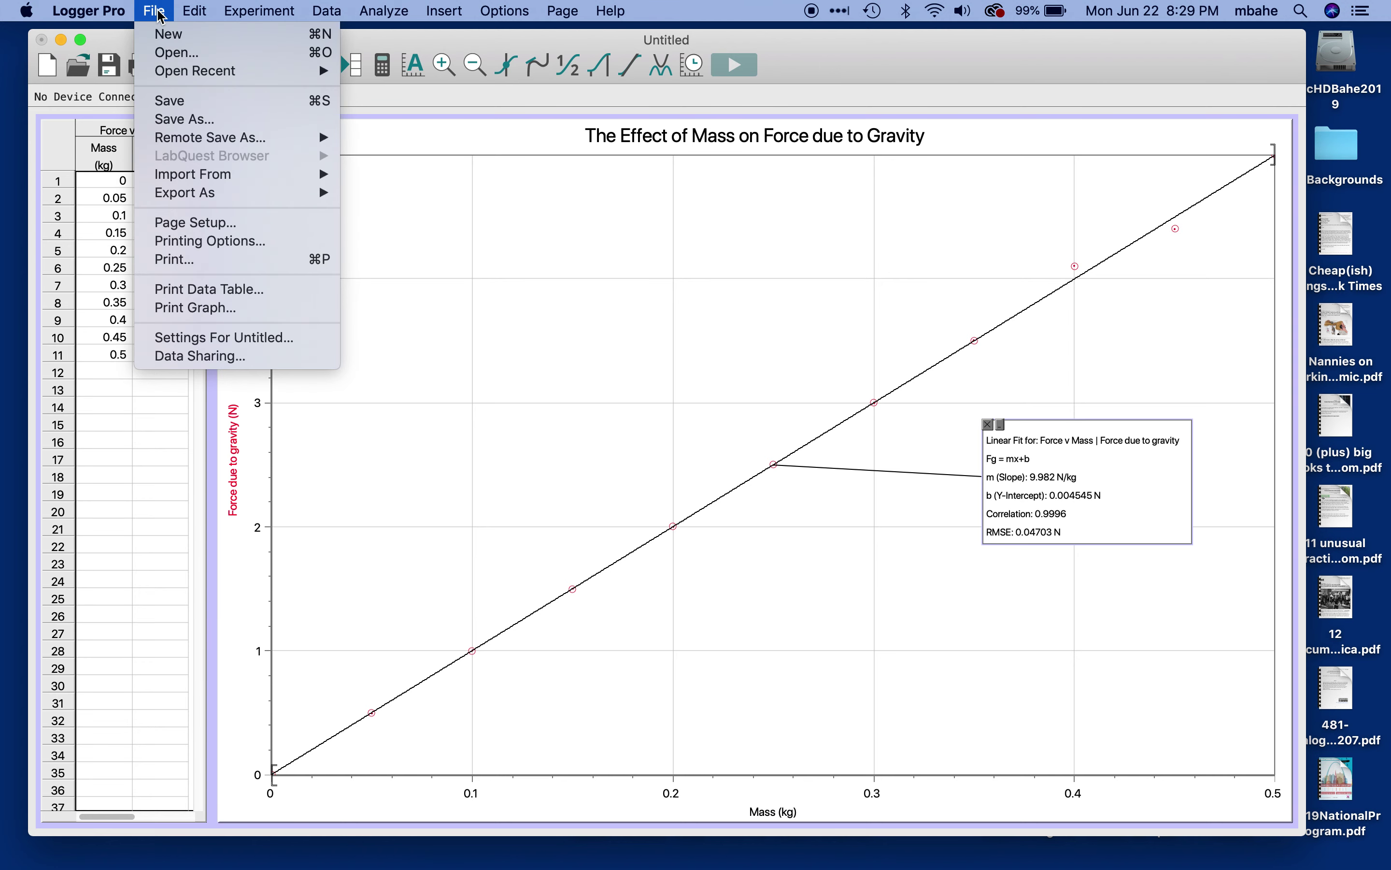
left_click(179, 109)
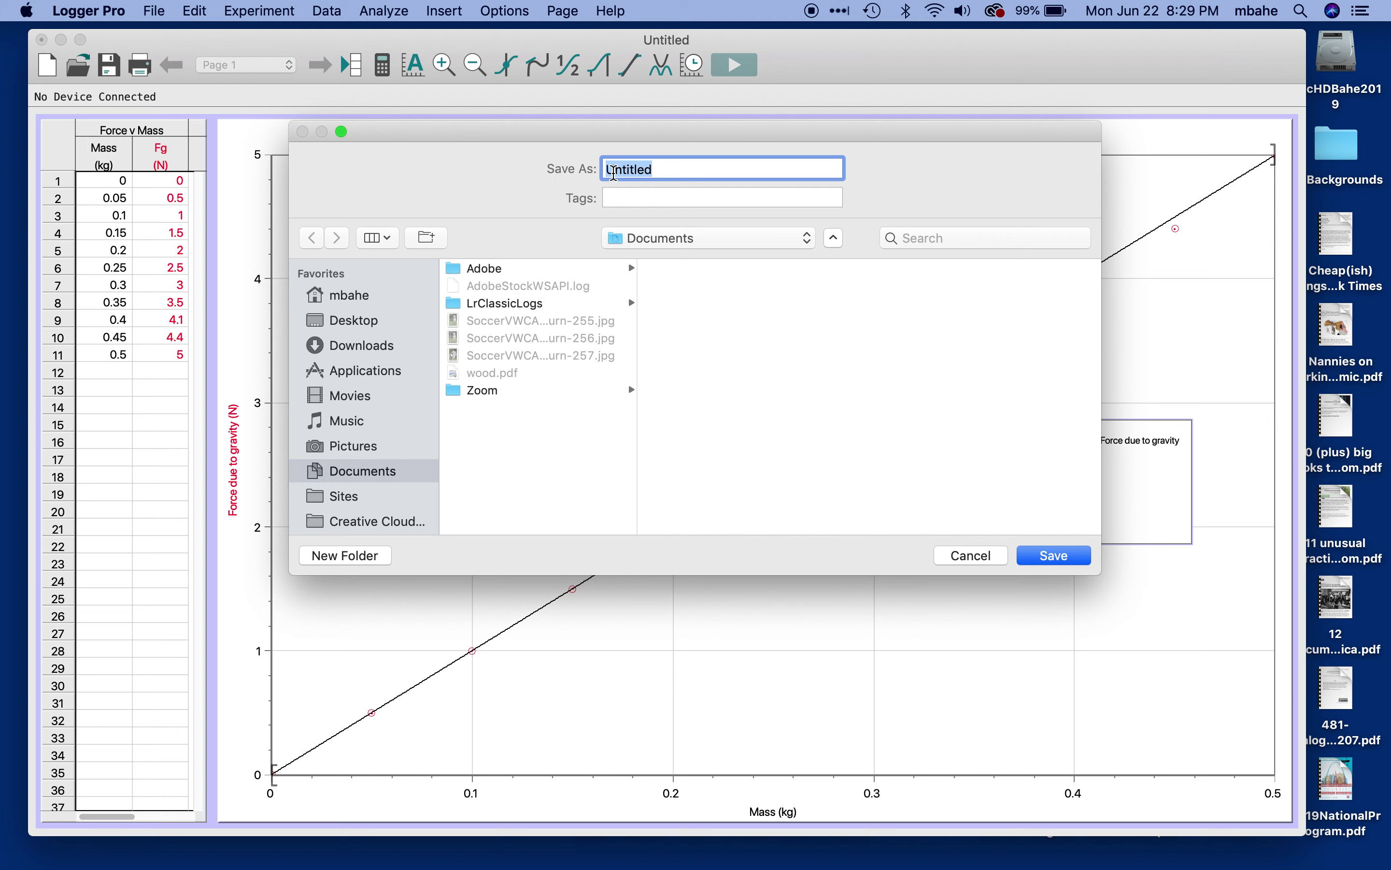
type("Bahe ")
type("Mass v")
type("roce")
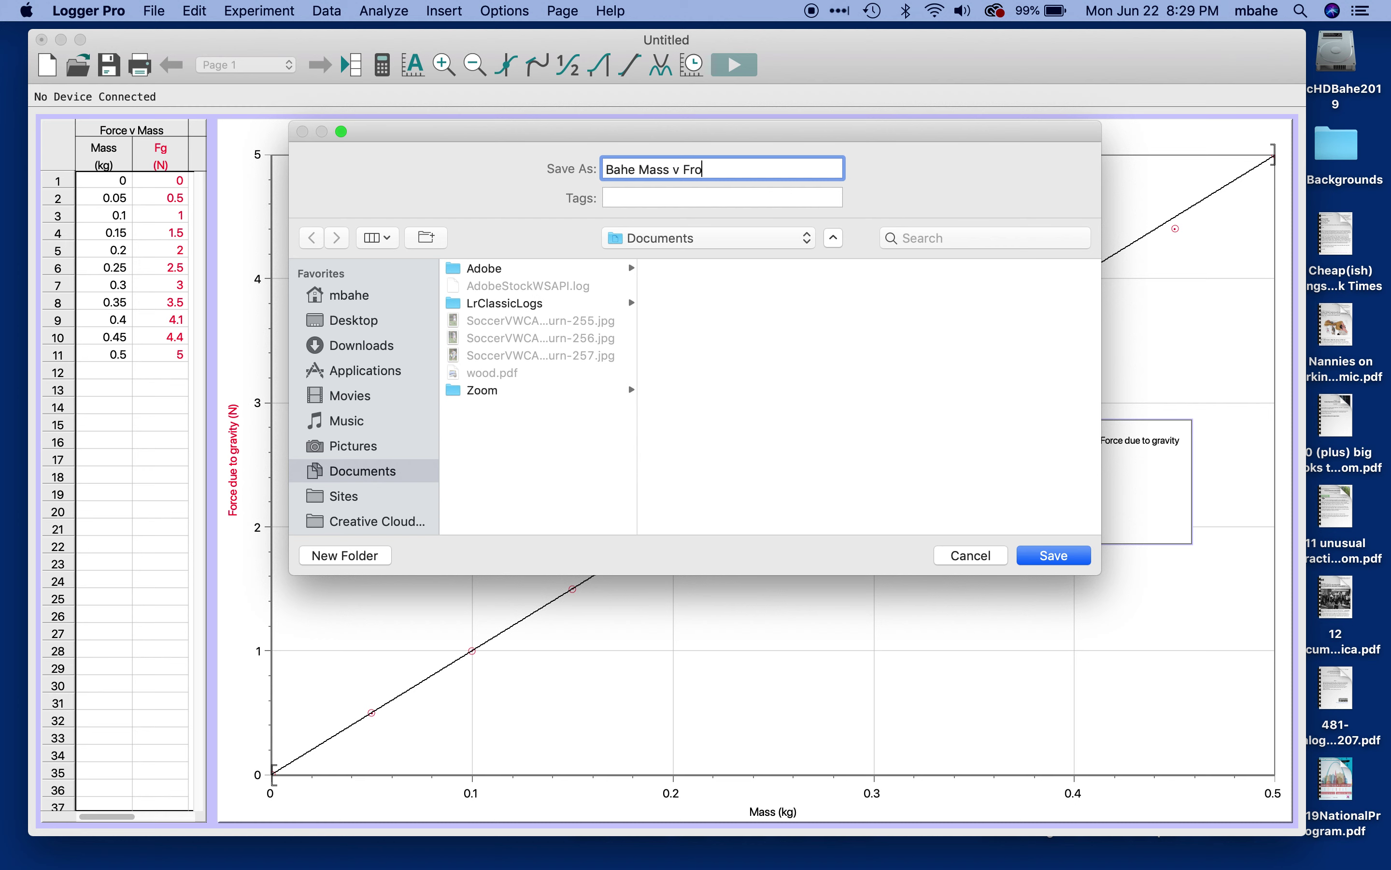
key("BackSpace")
key("BackSpace")
key("BackSpace")
key("BackSpace")
type("orce Gravity")
left_click(336, 320)
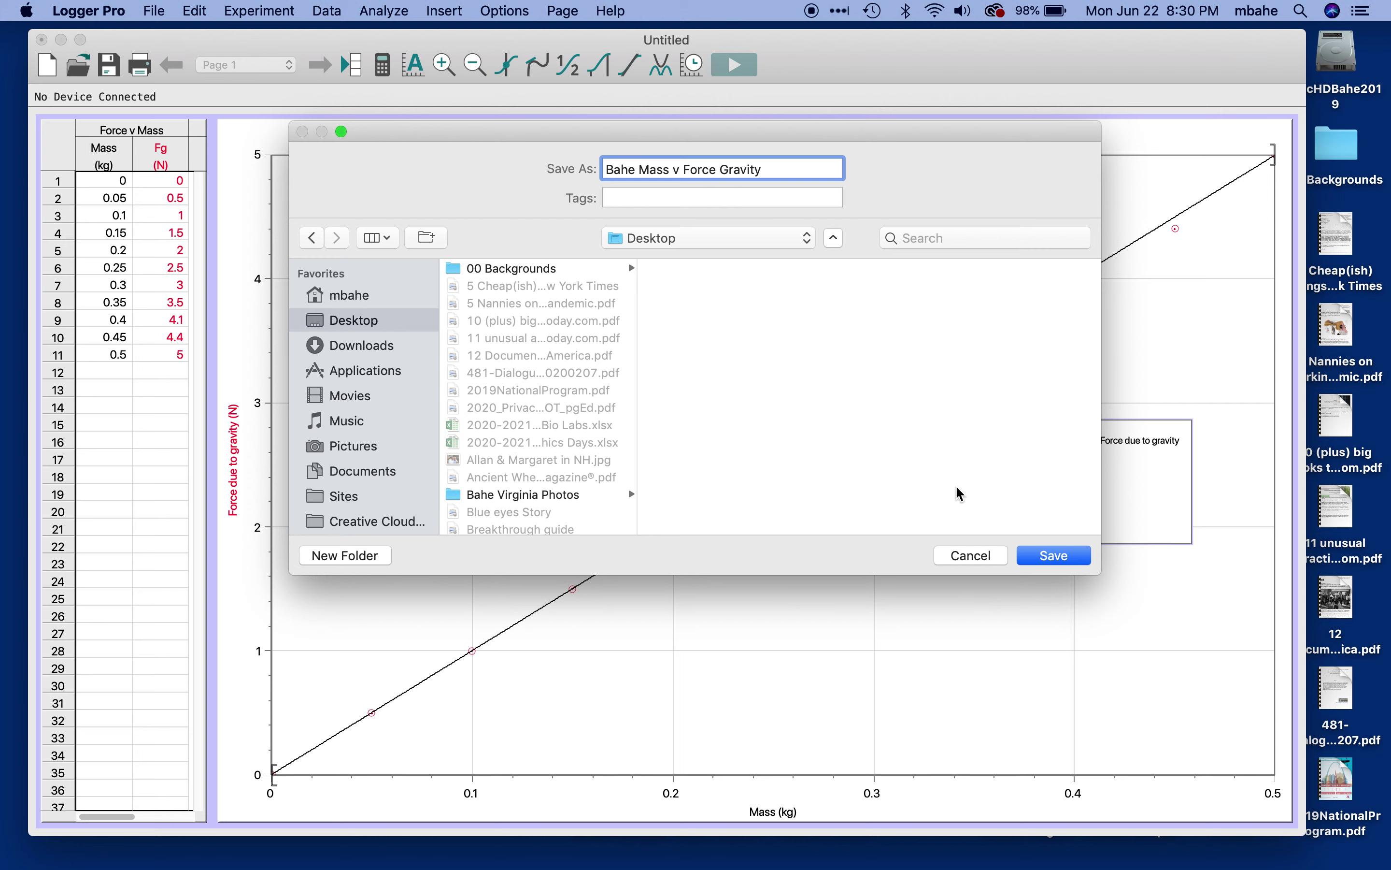
left_click(1054, 559)
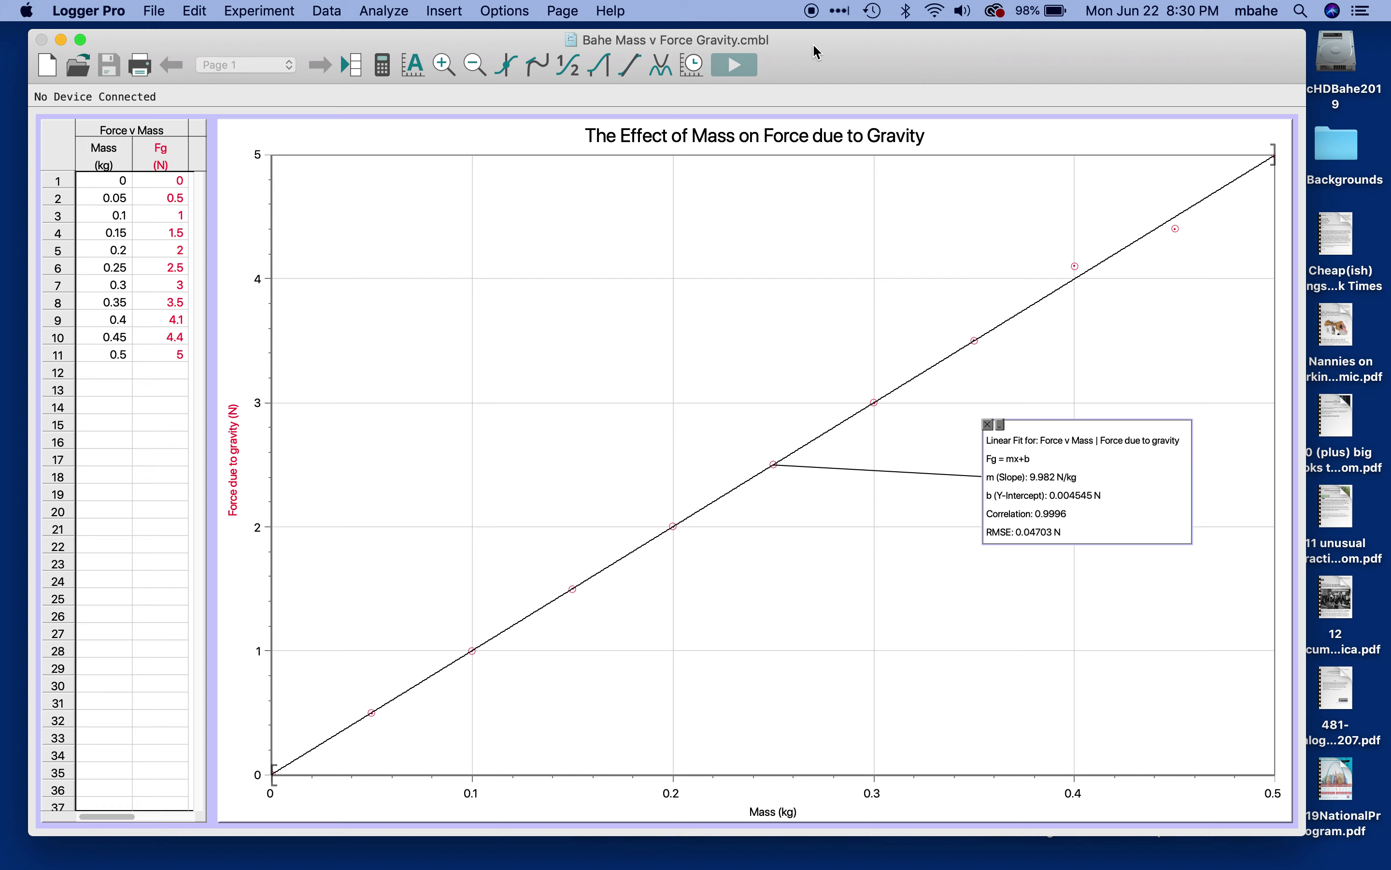
Quit the application
left_click(117, 18)
left_click(140, 228)
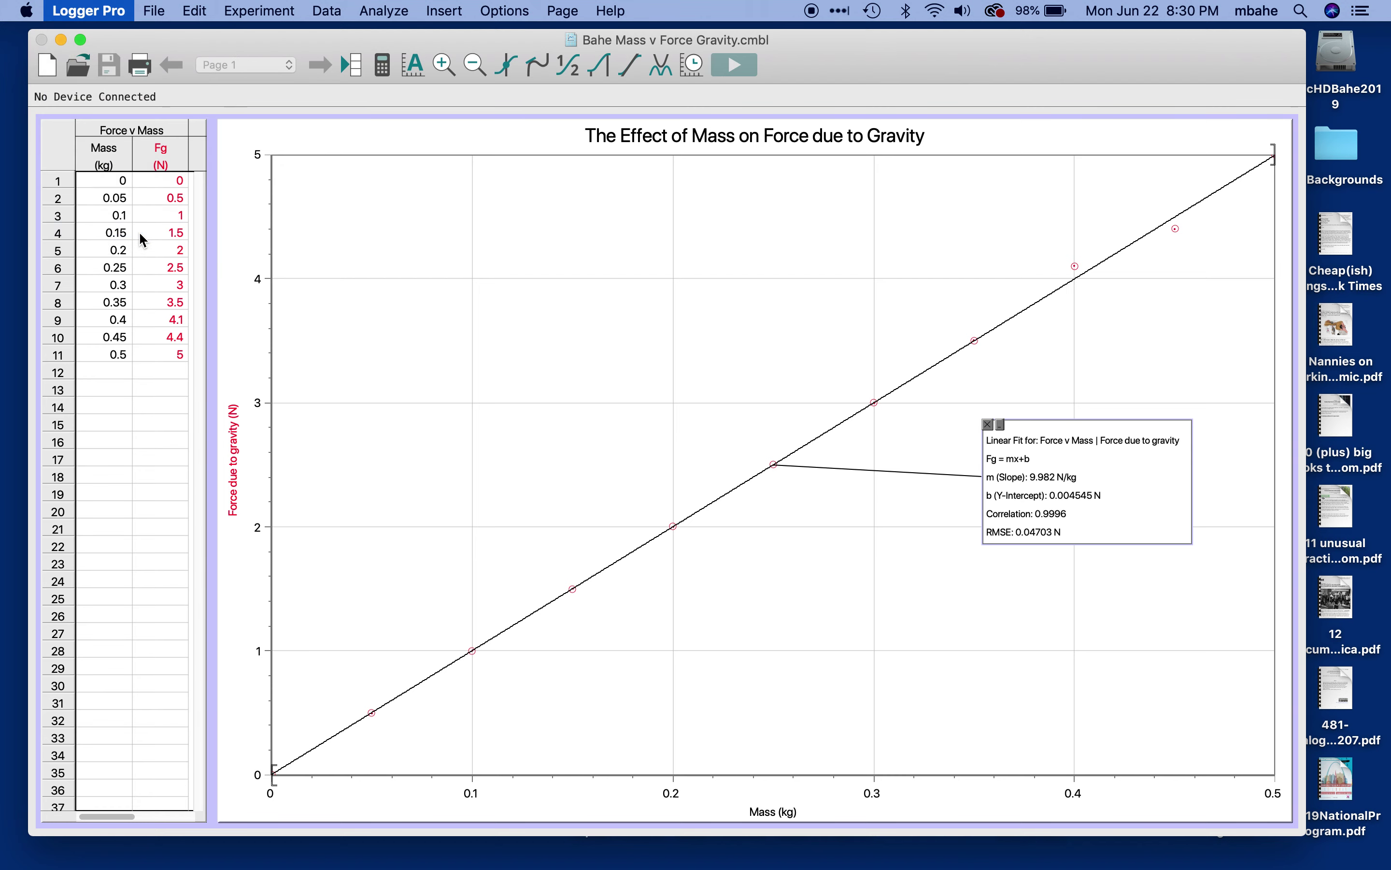